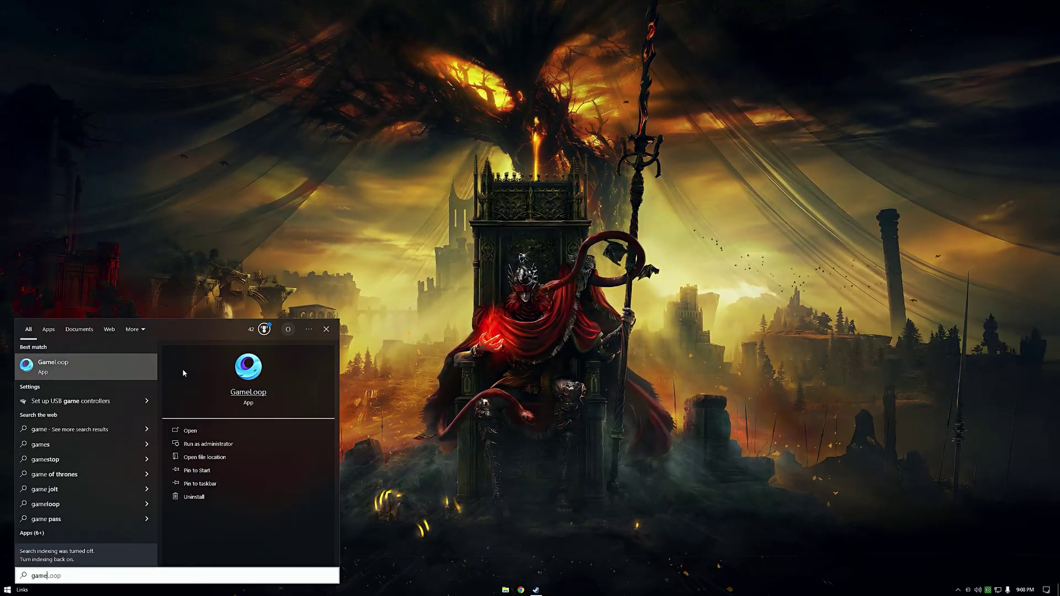
Launch GameLoop and open its settings
{"action": "left_click", "coordinate": [101, 362]}
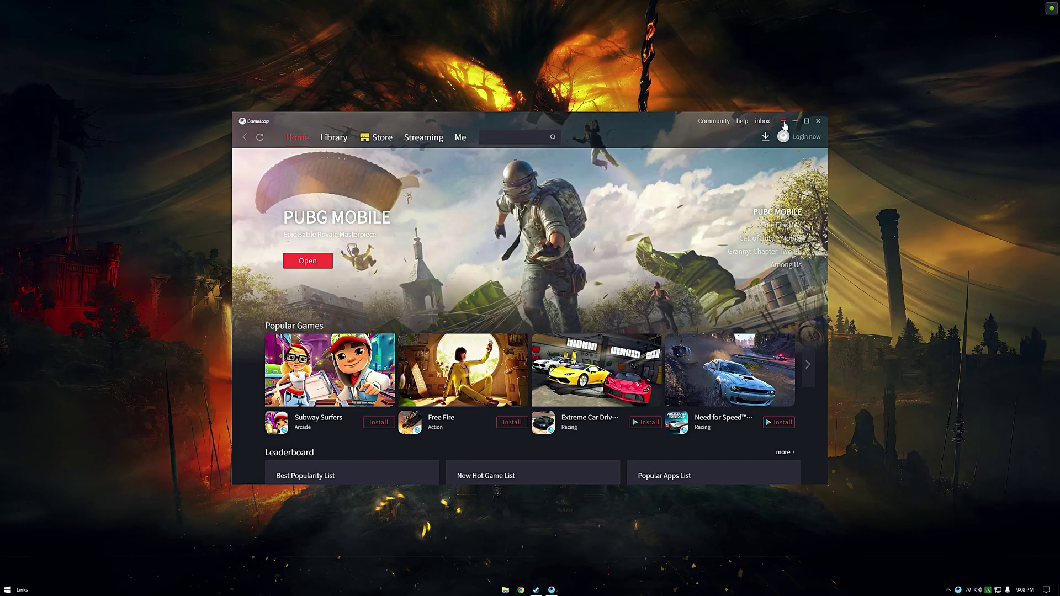
{"action": "left_click", "coordinate": [783, 121]}
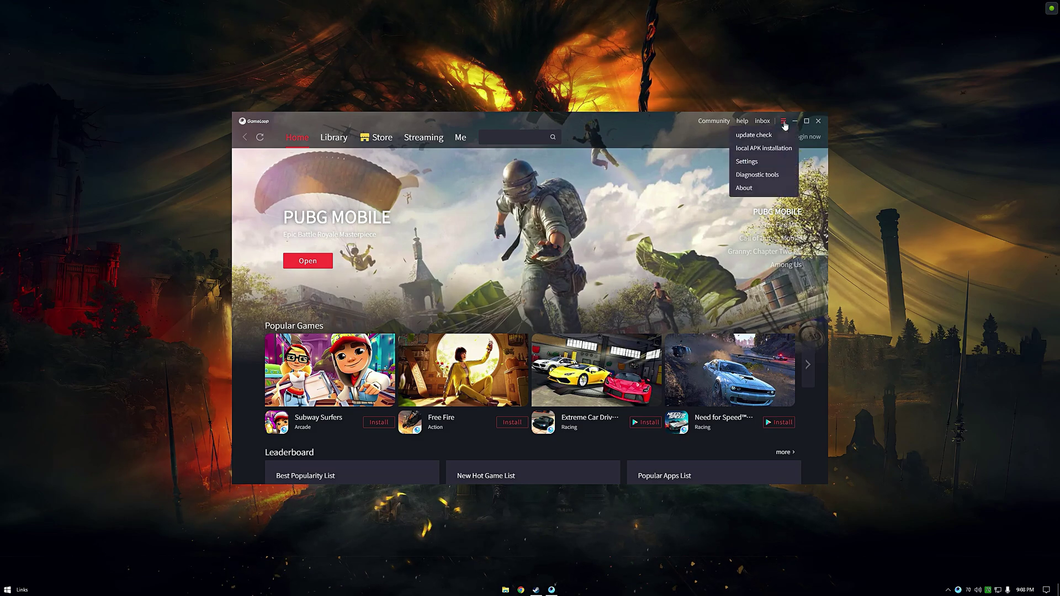
{"action": "left_click", "coordinate": [760, 162]}
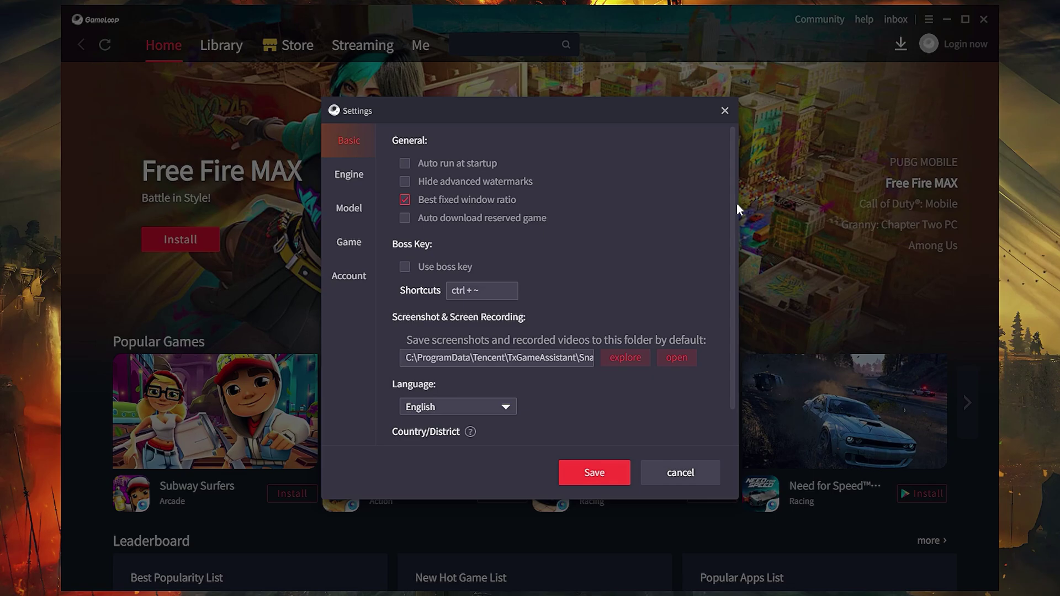
Review the engine settings, including the rendering options and the custom resolution values
{"action": "scroll", "coordinate": [660, 240], "scroll_direction": "down", "scroll_amount": 2}
{"action": "left_click", "coordinate": [350, 176]}
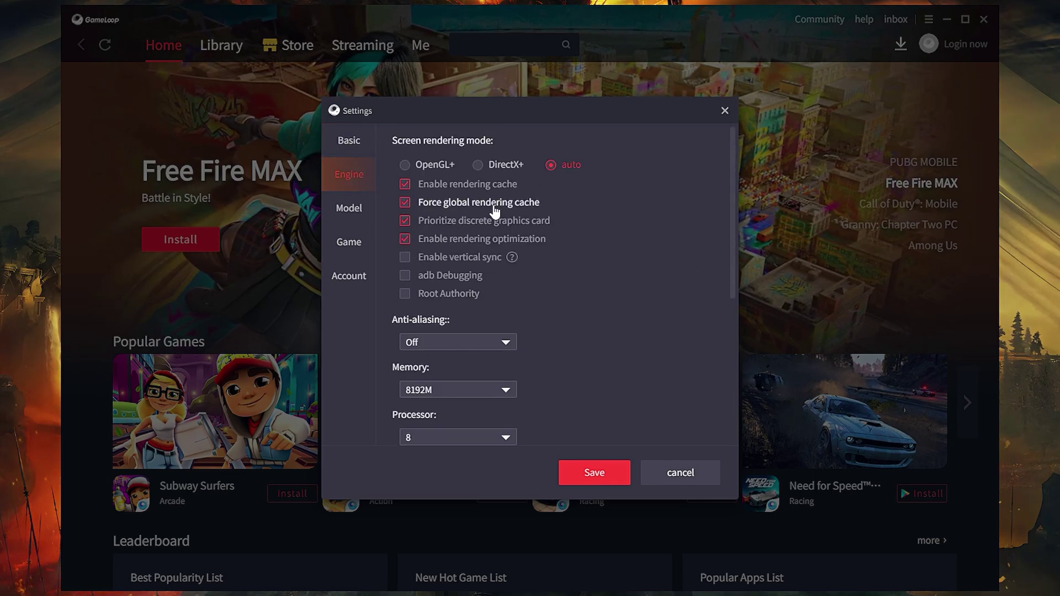
{"action": "left_click_drag", "start_coordinate": [733, 162], "coordinate": [724, 311]}
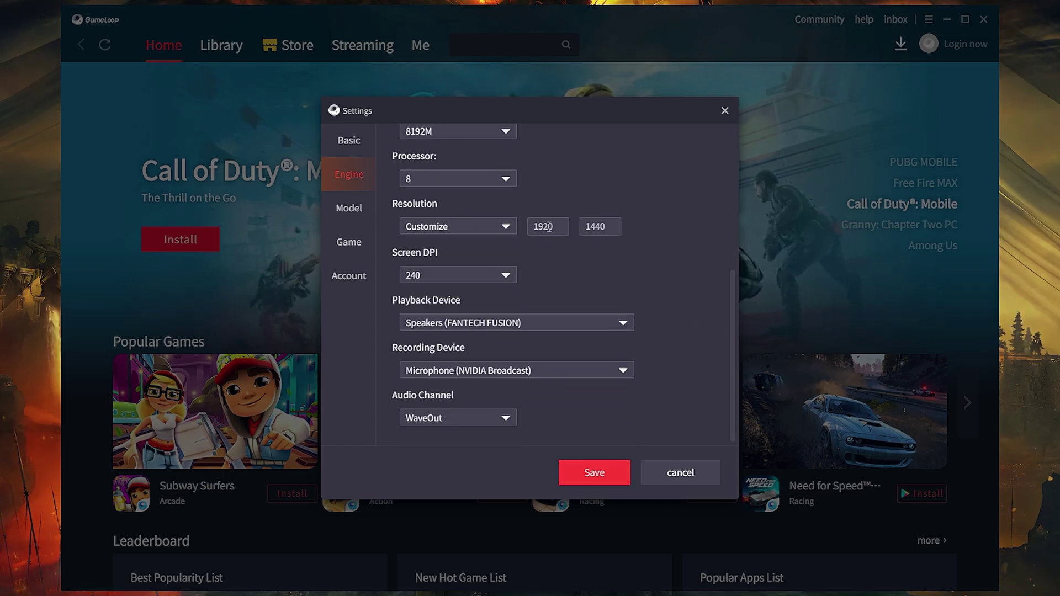
{"action": "double_click", "coordinate": [567, 229]}
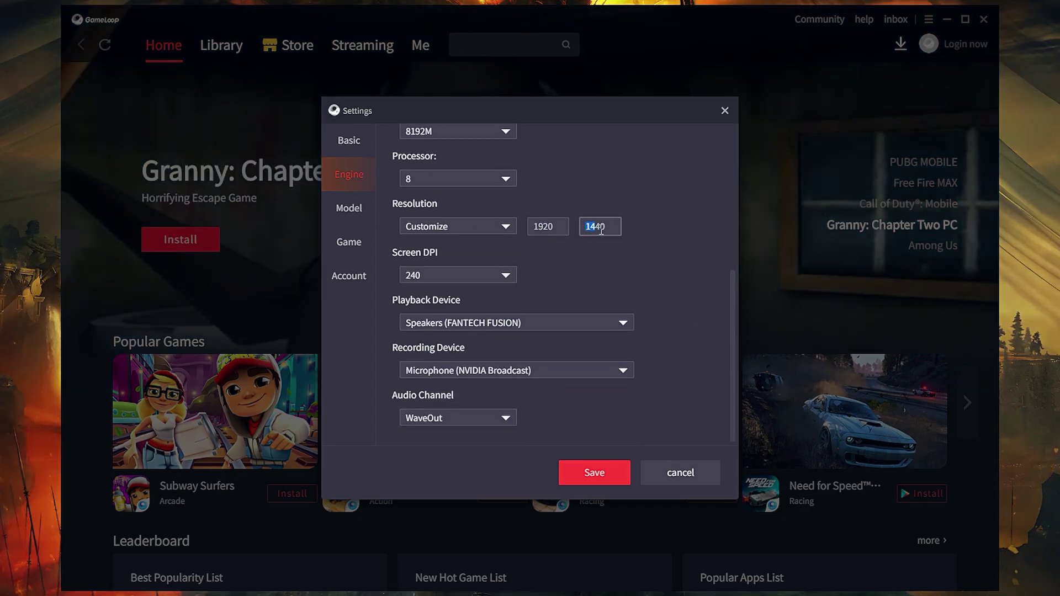
Check the custom phone model and the PUBG MOBILE definition, graphics and FPS options, and save the settings
{"action": "left_click", "coordinate": [345, 210]}
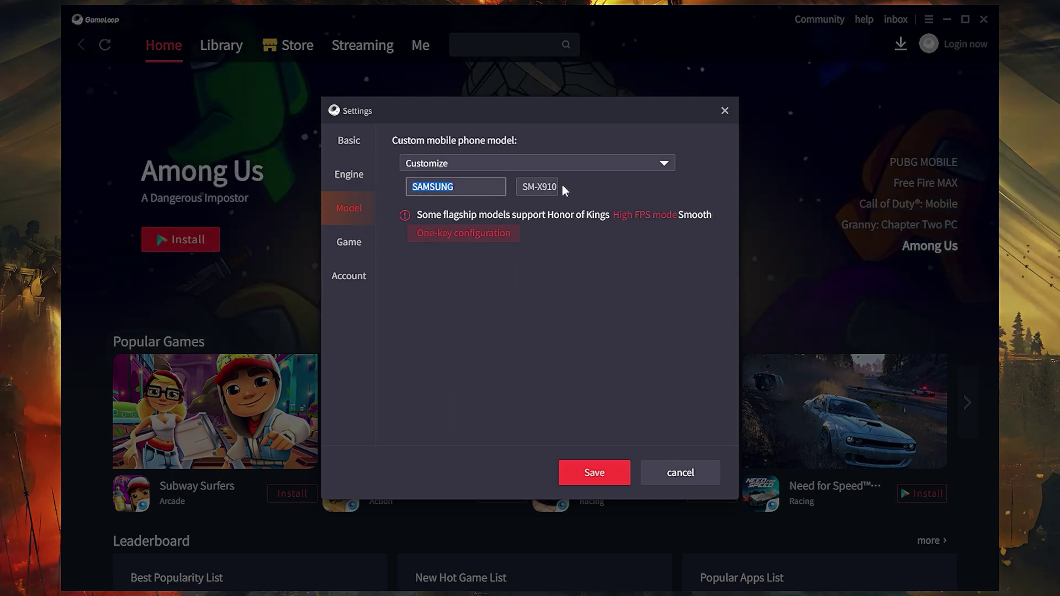
{"action": "key", "text": "Tab"}
{"action": "left_click", "coordinate": [364, 242]}
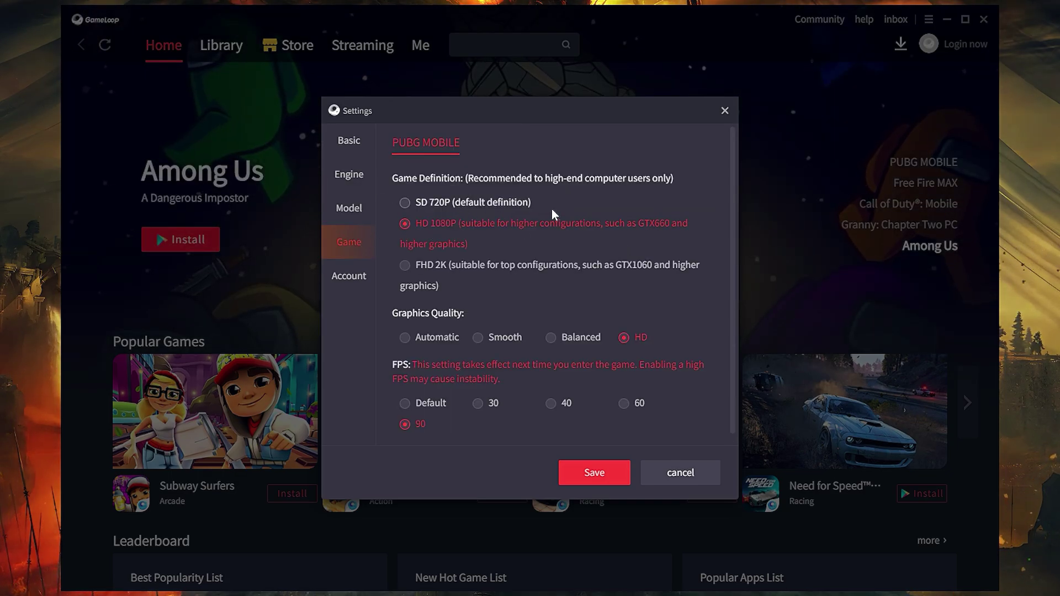
{"action": "scroll", "coordinate": [731, 226], "scroll_direction": "down", "scroll_amount": 1}
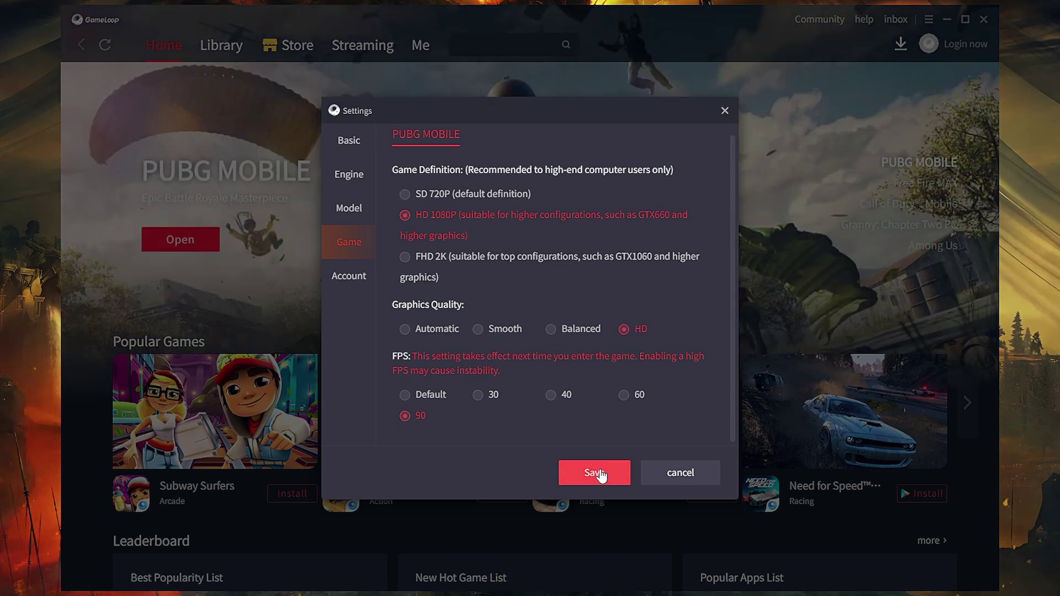
{"action": "left_click", "coordinate": [600, 476]}
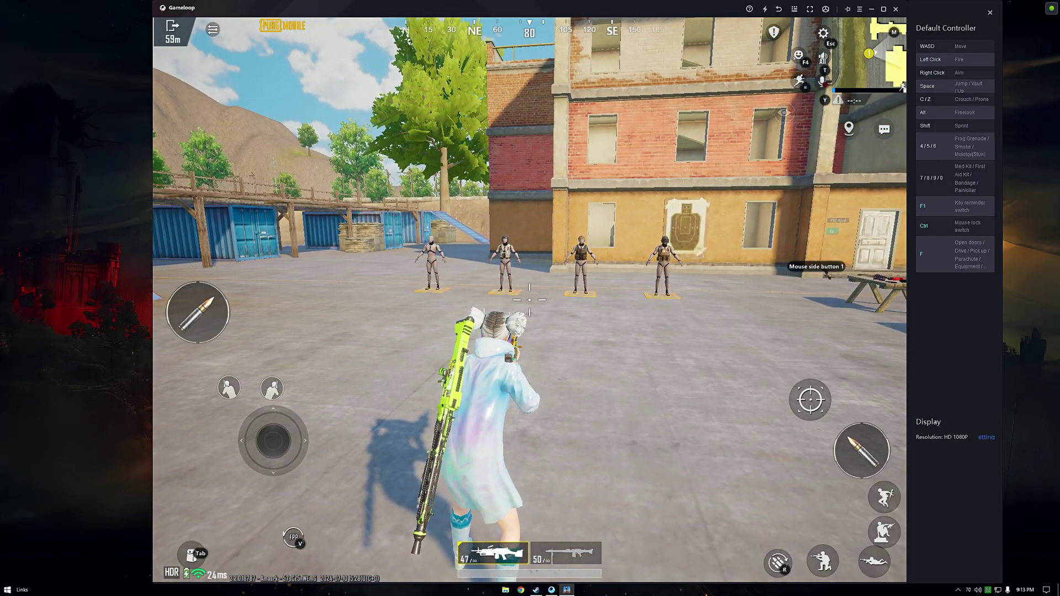
Test crouching, jumping, firing and moving with the character in the PUBG MOBILE training ground
{"action": "key", "text": "c"}
{"action": "key", "text": "c"}
{"action": "key", "text": "space"}
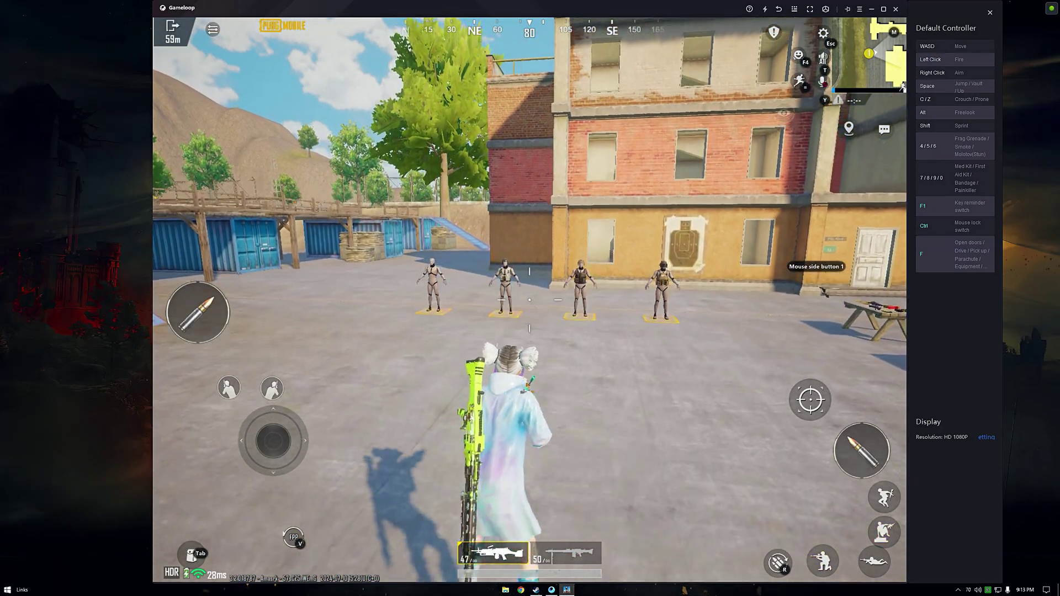
{"action": "key", "text": "c"}
{"action": "left_click", "coordinate": [530, 300]}
{"action": "key", "text": "c"}
{"action": "key", "text": "c"}
{"action": "key", "text": "a"}
{"action": "key", "text": "w"}
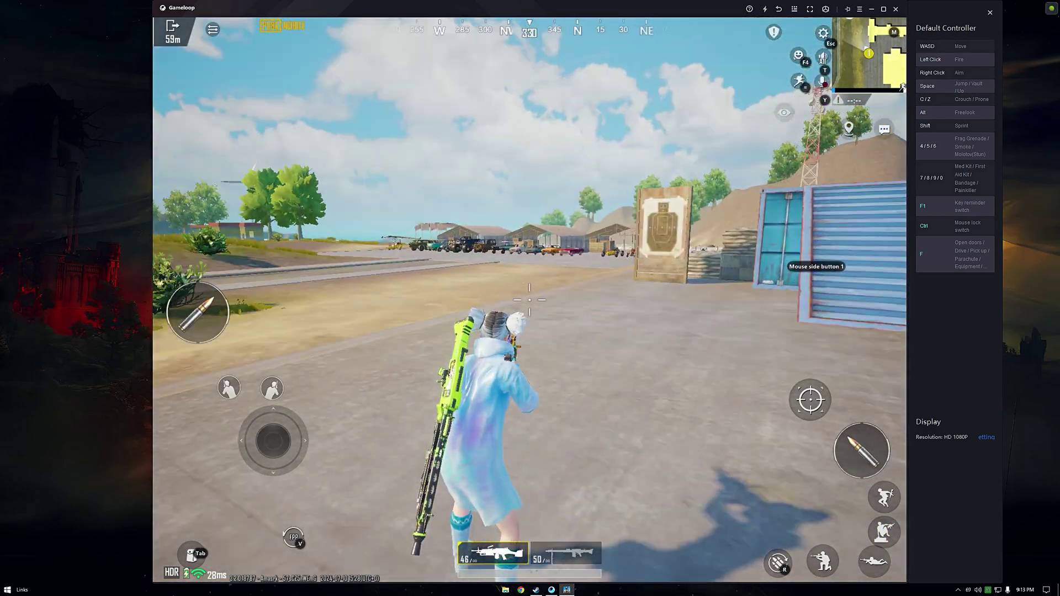
Test switching to the second weapon, holstering it and running around the weapon tables
{"action": "key", "text": "2"}
{"action": "key", "text": "d"}
{"action": "key", "text": "a"}
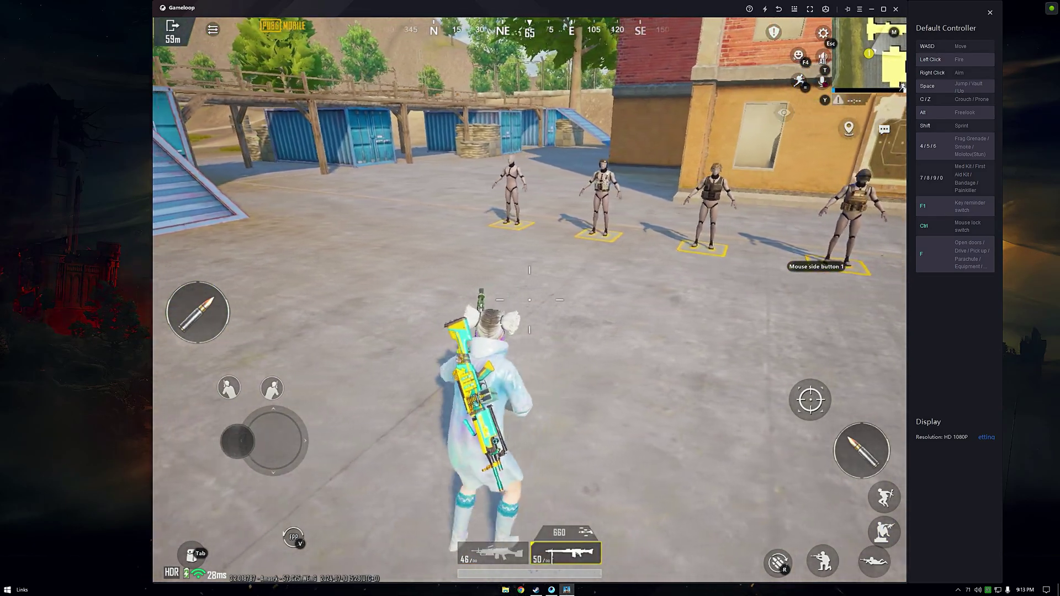
{"action": "key", "text": "2"}
{"action": "key", "text": "a"}
{"action": "key", "text": "w"}
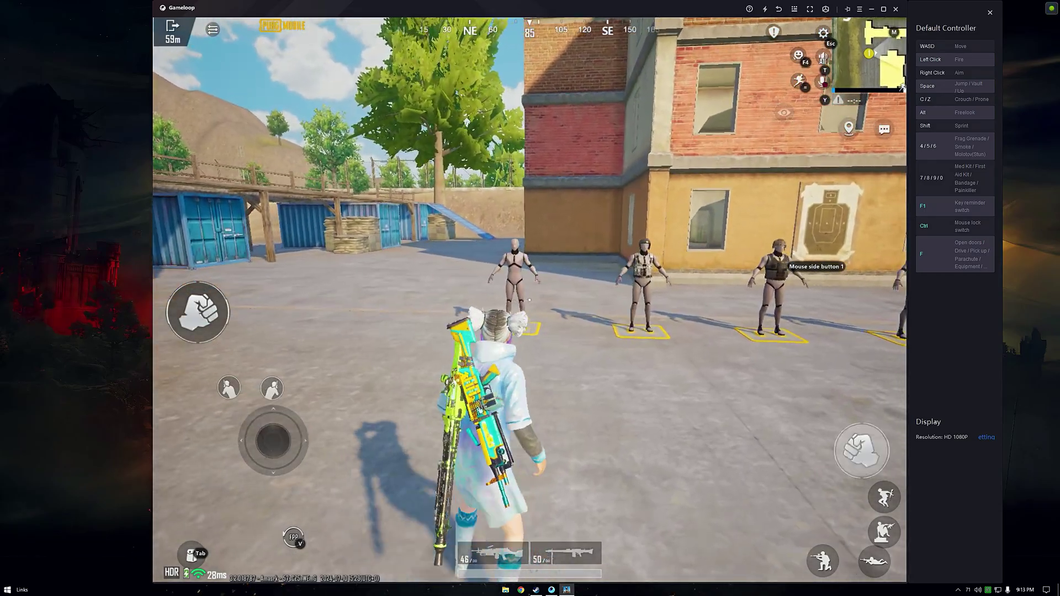
{"action": "key", "text": "d"}
{"action": "key", "text": "w"}
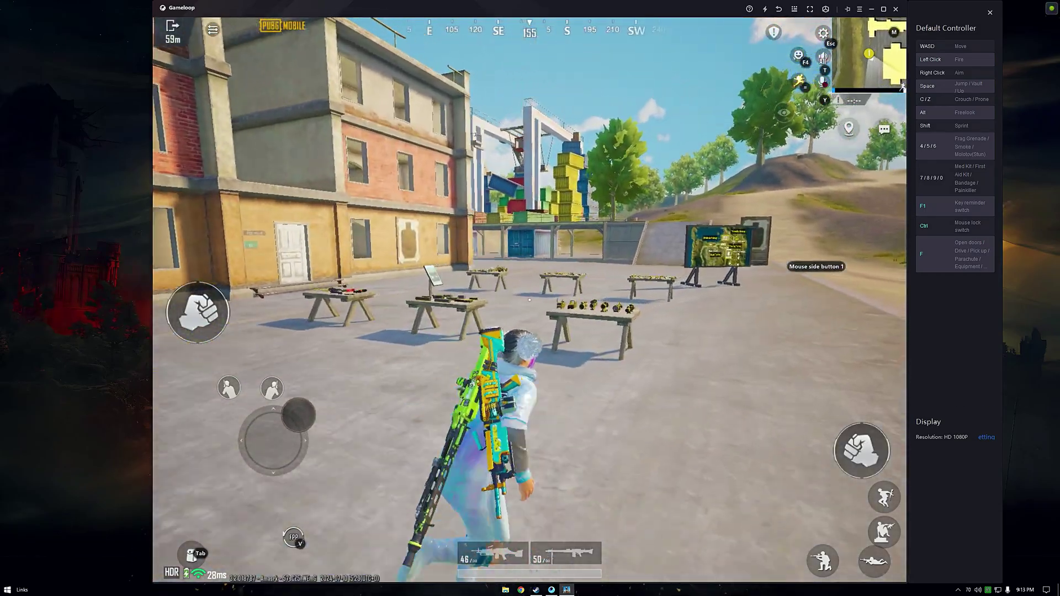
{"action": "key", "text": "a"}
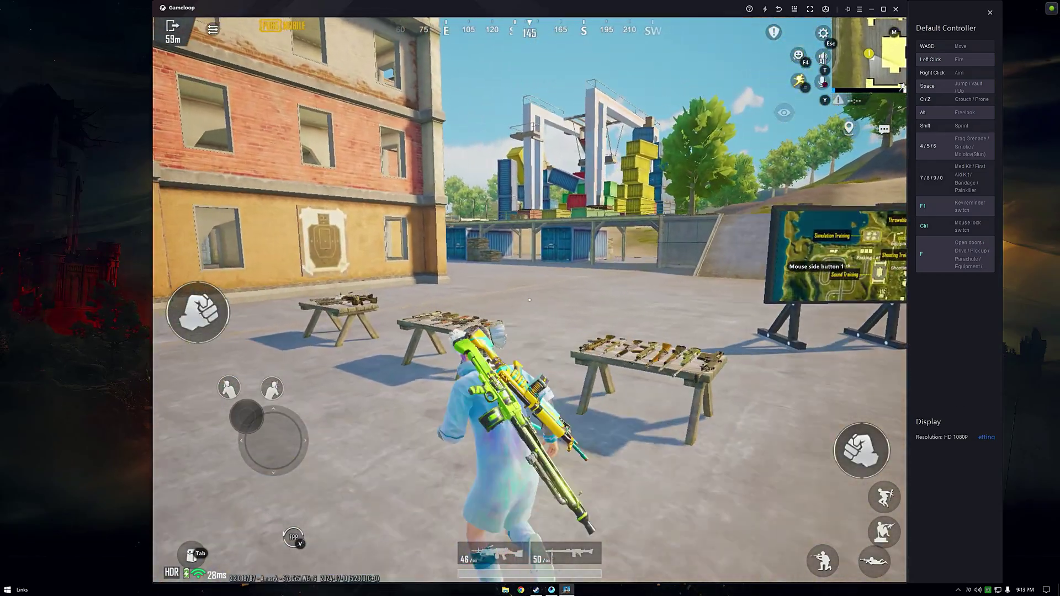
Release the mouse lock, open the key mapping editor and save the keyboard mapping in Smart 1080P mode
{"action": "key", "text": "ctrl"}
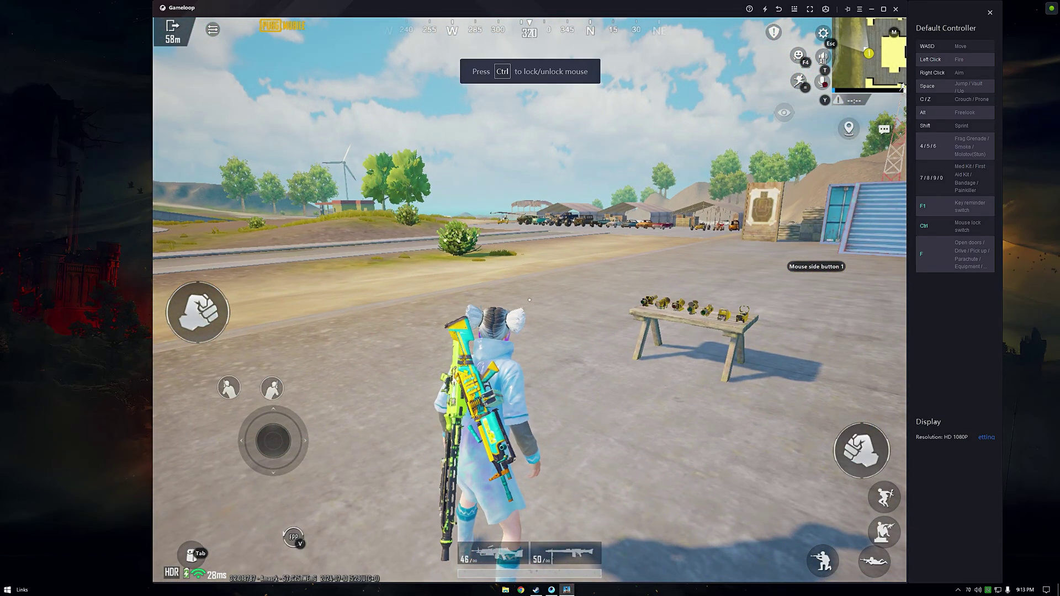
{"action": "left_click", "coordinate": [794, 10]}
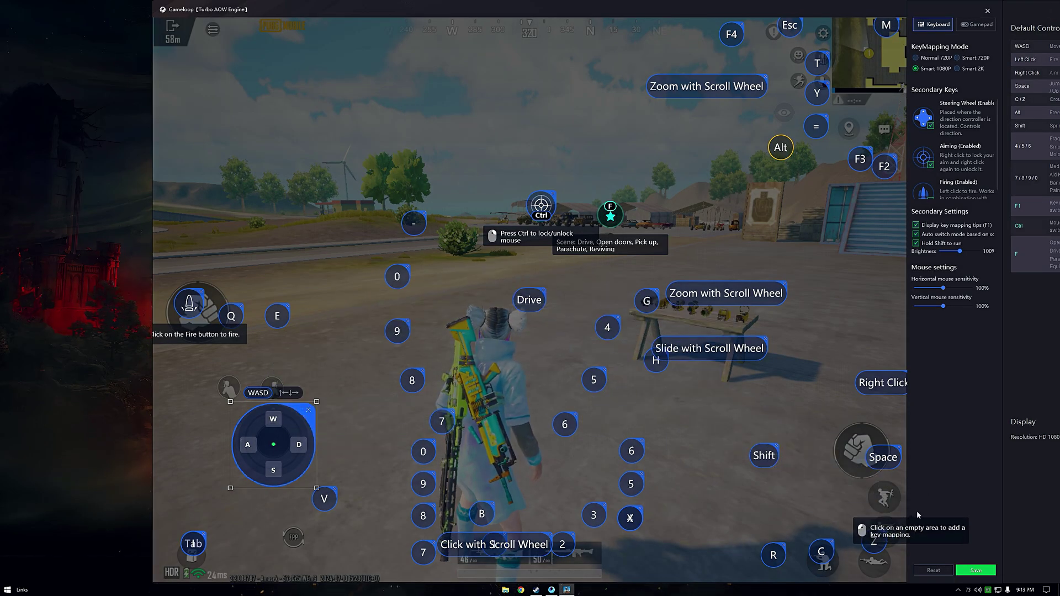
{"action": "left_click", "coordinate": [975, 570]}
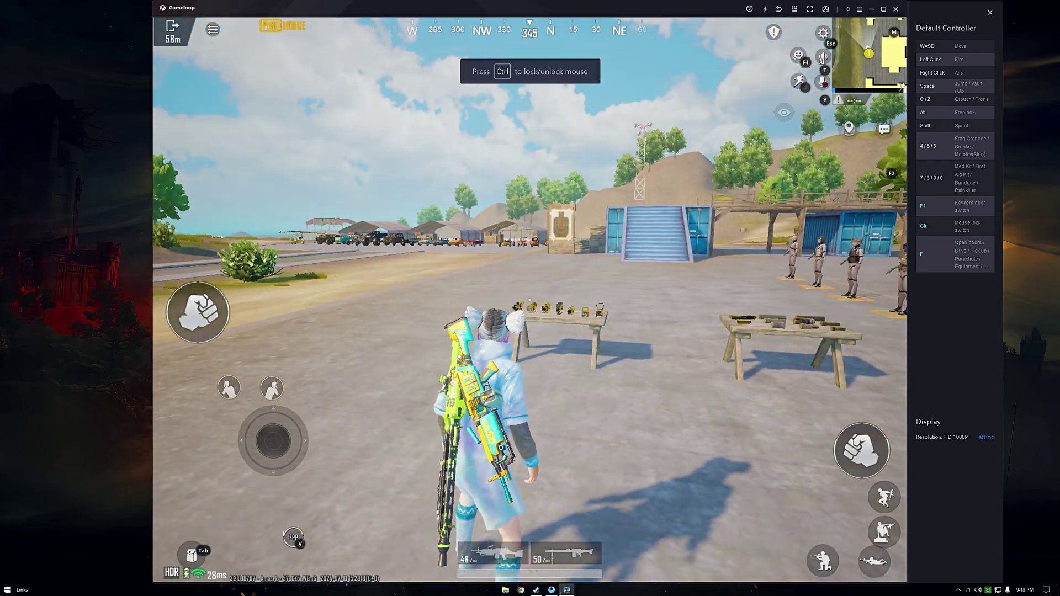
Sprint the character diagonally forward onto the dirt to try out the saved key mapping
{"action": "key", "text": "w"}
{"action": "key", "text": "a"}
{"action": "key", "text": "shift"}
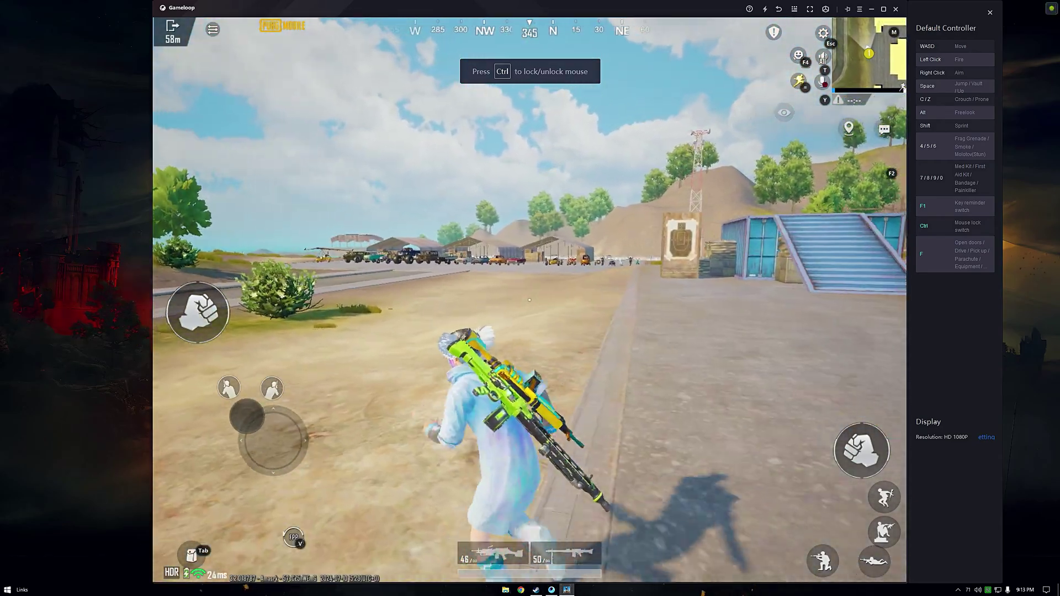
Release the mouse lock and open the Android settings from the notification shade
{"action": "key", "text": "ctrl"}
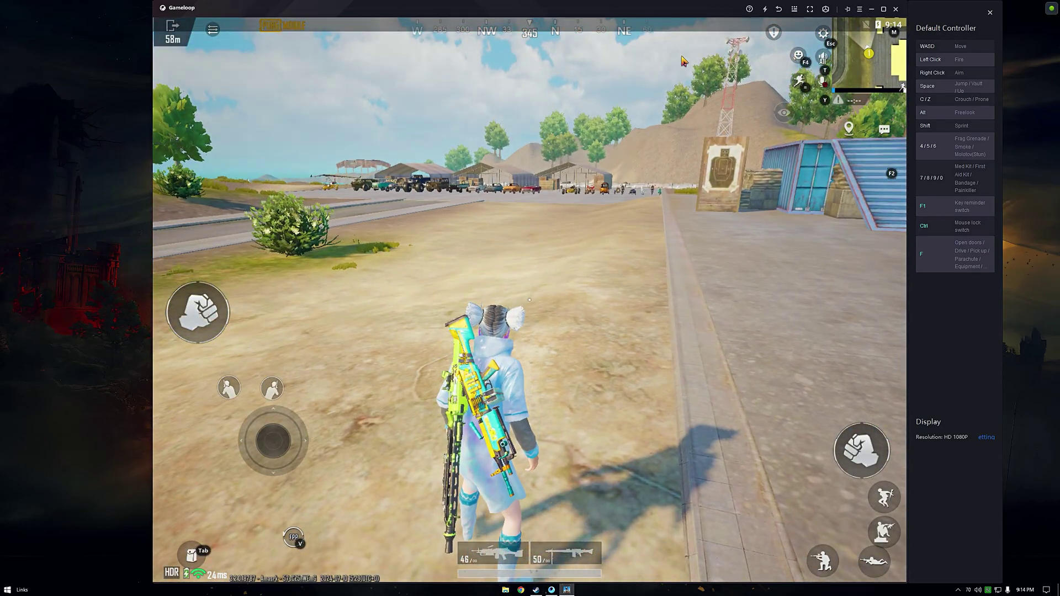
{"action": "left_click_drag", "start_coordinate": [681, 68], "coordinate": [690, 173]}
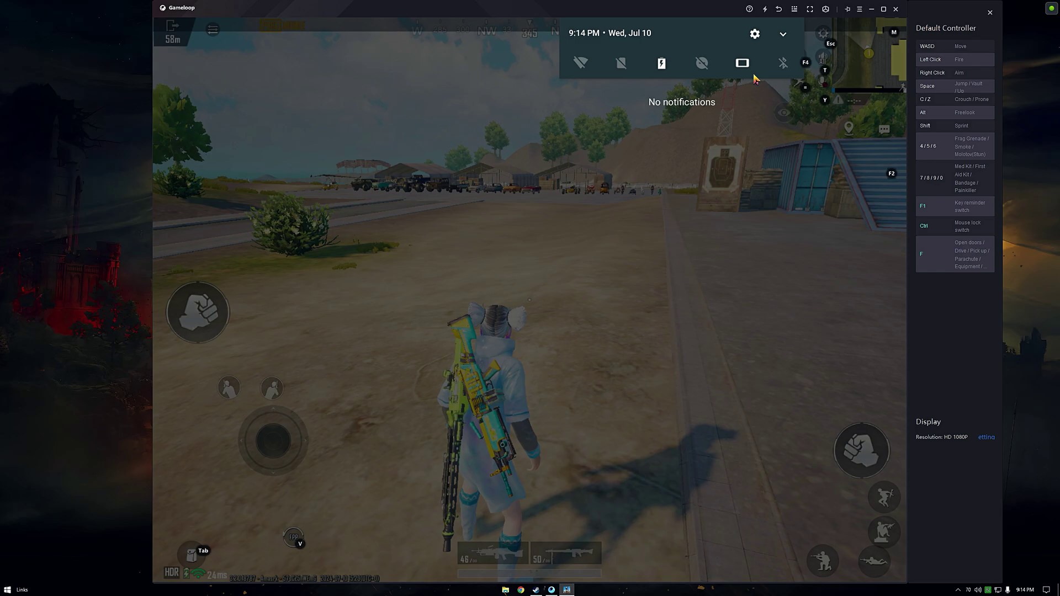
{"action": "left_click", "coordinate": [754, 34]}
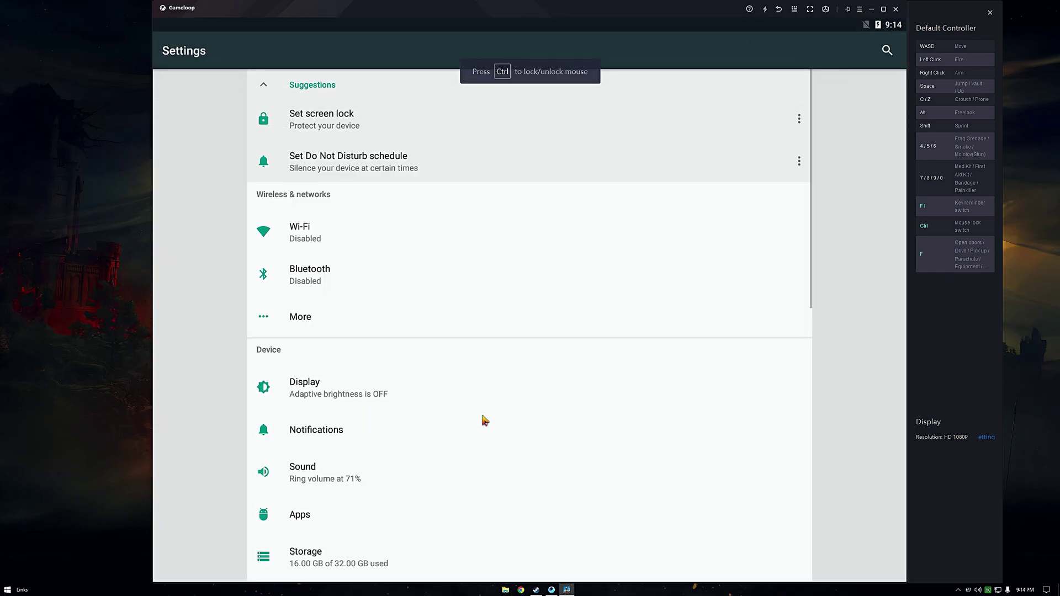
Activate the build number repeatedly in About tablet to unlock developer mode, and return to the main settings
{"action": "scroll", "coordinate": [484, 419], "scroll_direction": "down", "scroll_amount": 10}
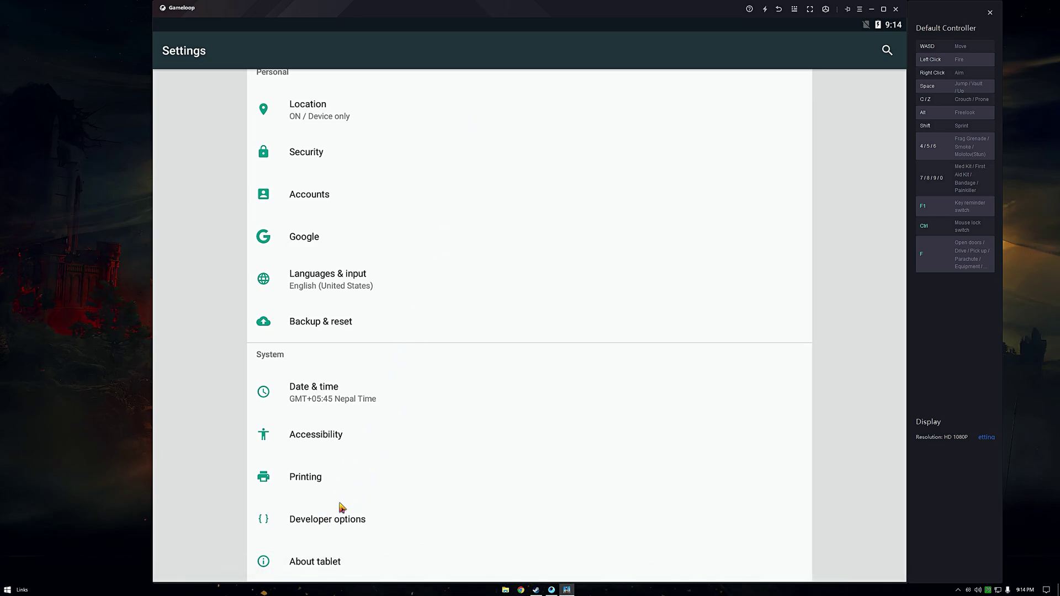
{"action": "scroll", "coordinate": [334, 430], "scroll_direction": "down", "scroll_amount": 2}
{"action": "left_click", "coordinate": [329, 566]}
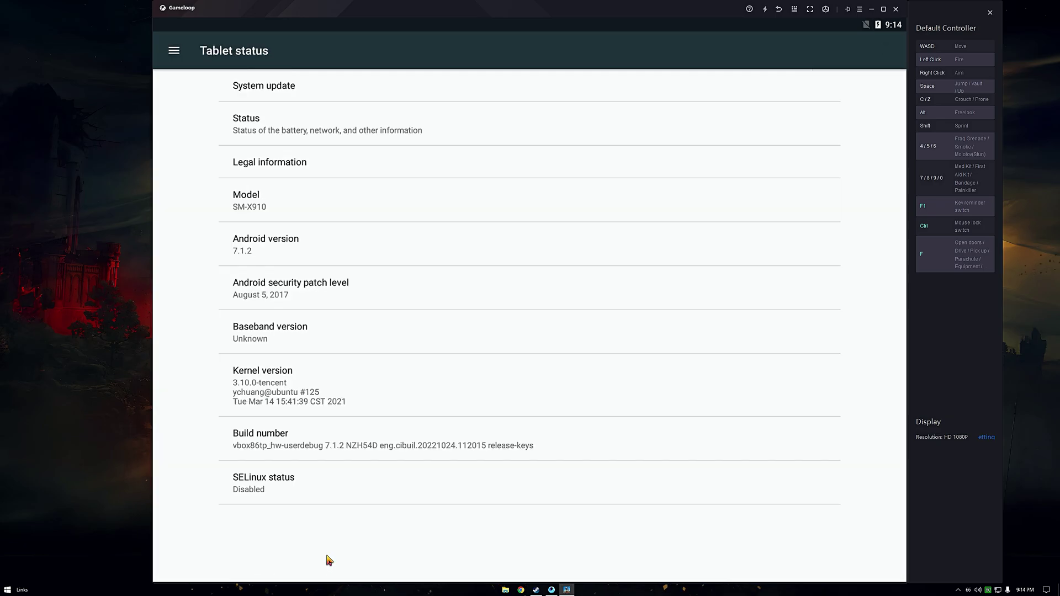
{"action": "left_click", "coordinate": [265, 446]}
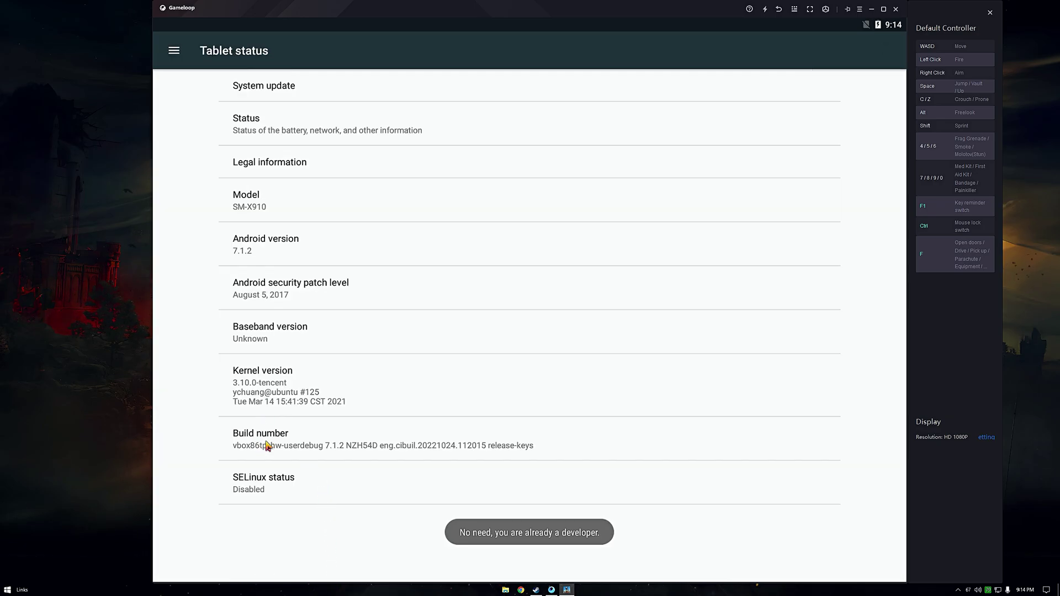
{"action": "left_click", "coordinate": [267, 445]}
{"action": "left_click", "coordinate": [267, 447]}
{"action": "left_click", "coordinate": [779, 10]}
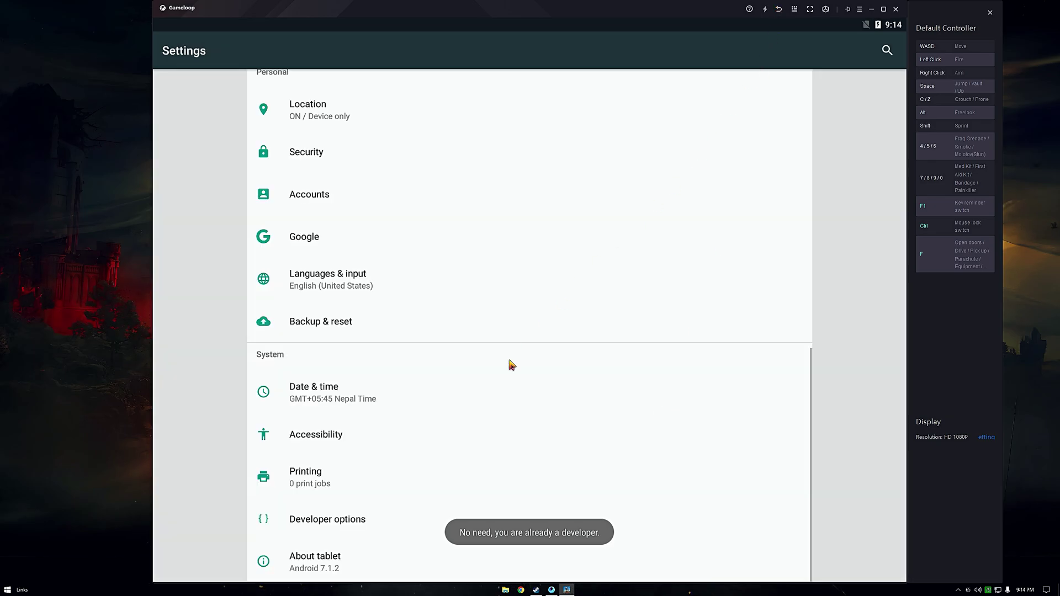
Turn on Show taps in the developer options and return to the game
{"action": "left_click", "coordinate": [323, 522]}
{"action": "scroll", "coordinate": [380, 535], "scroll_direction": "down", "scroll_amount": 15}
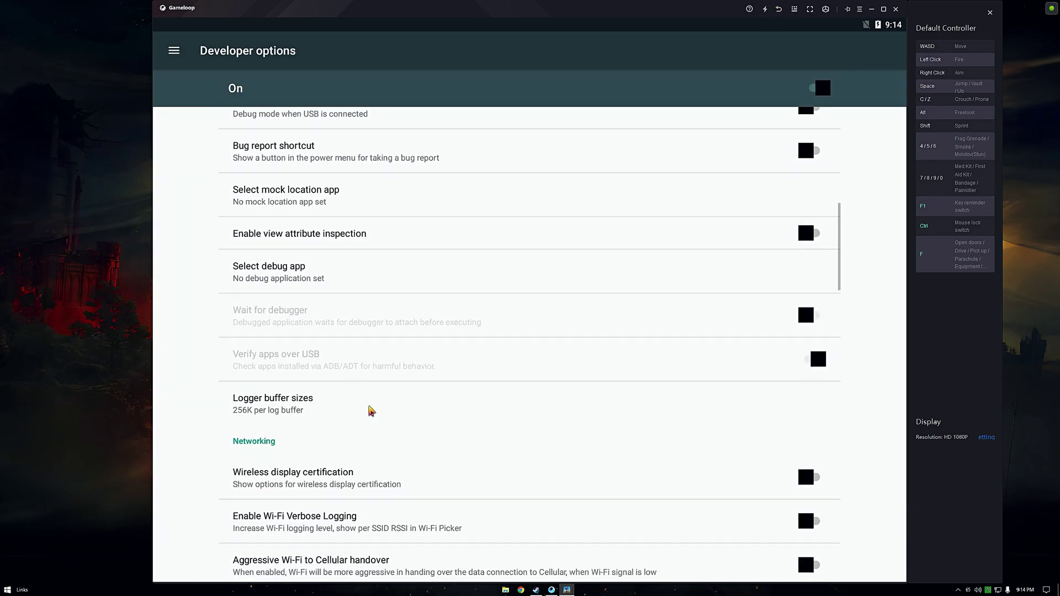
{"action": "scroll", "coordinate": [396, 215], "scroll_direction": "down", "scroll_amount": 3}
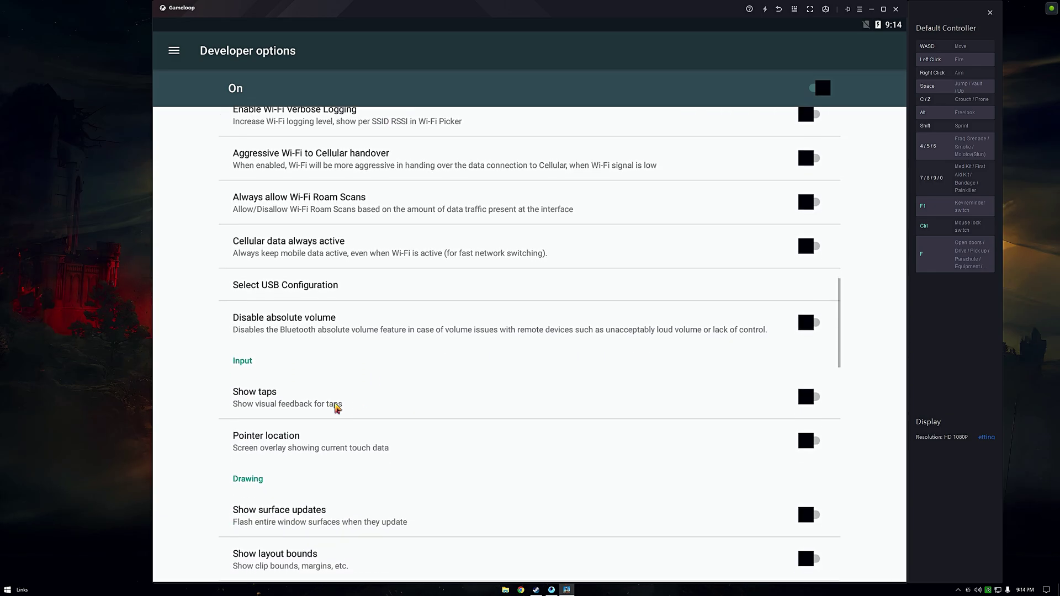
{"action": "left_click_drag", "start_coordinate": [241, 400], "coordinate": [257, 397]}
{"action": "scroll", "coordinate": [712, 355], "scroll_direction": "down", "scroll_amount": 3}
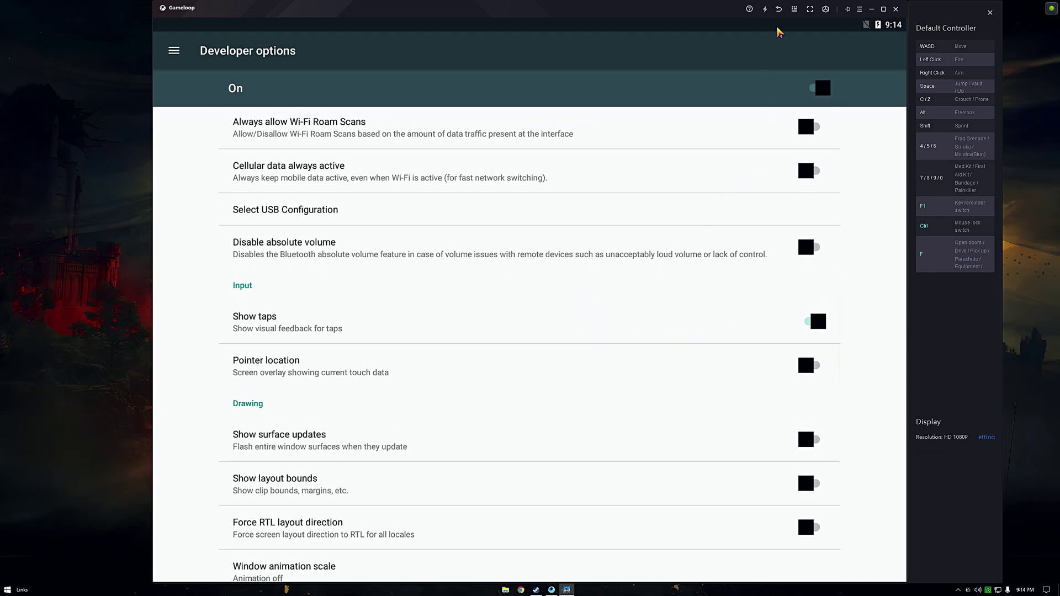
{"action": "left_click", "coordinate": [779, 10]}
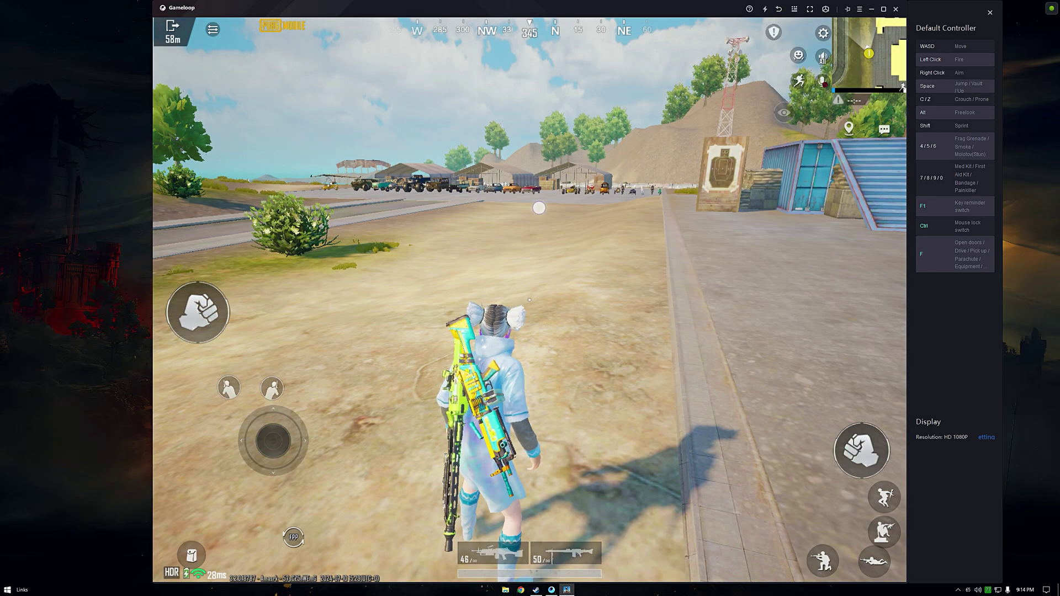
Move the character, swing the view and use the on-screen punch control to check the visible touch markers
{"action": "key", "text": "d"}
{"action": "key", "text": "w"}
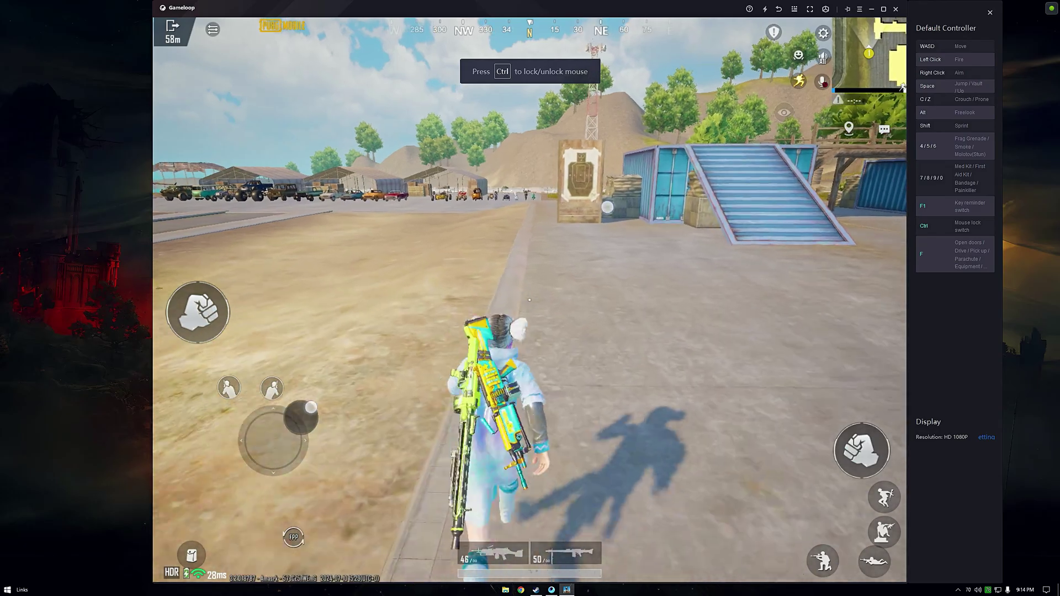
{"action": "key", "text": "ctrl"}
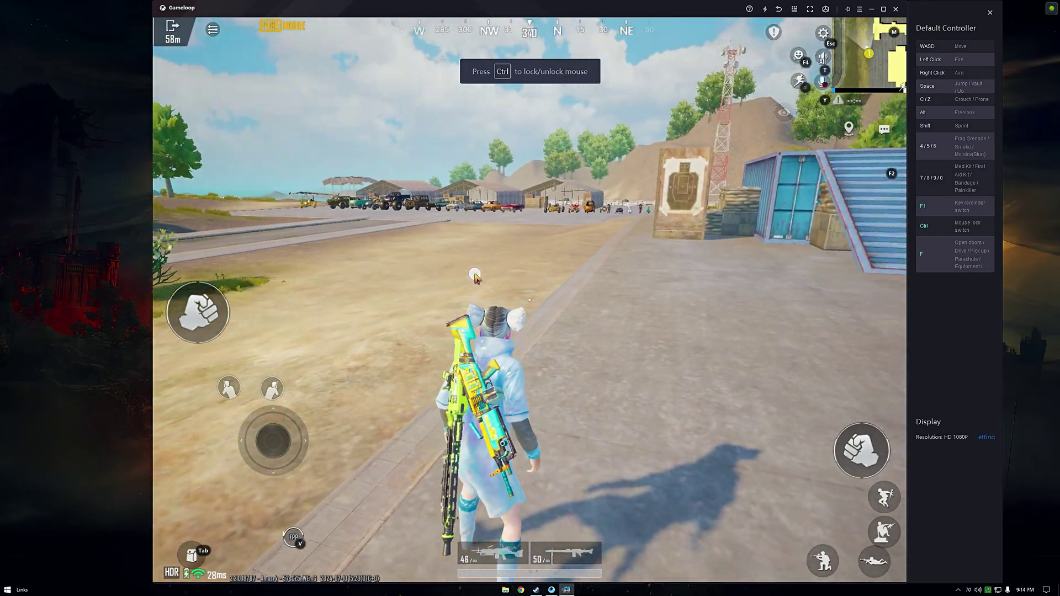
{"action": "left_click_drag", "start_coordinate": [474, 274], "coordinate": [863, 458]}
{"action": "left_click", "coordinate": [863, 457]}
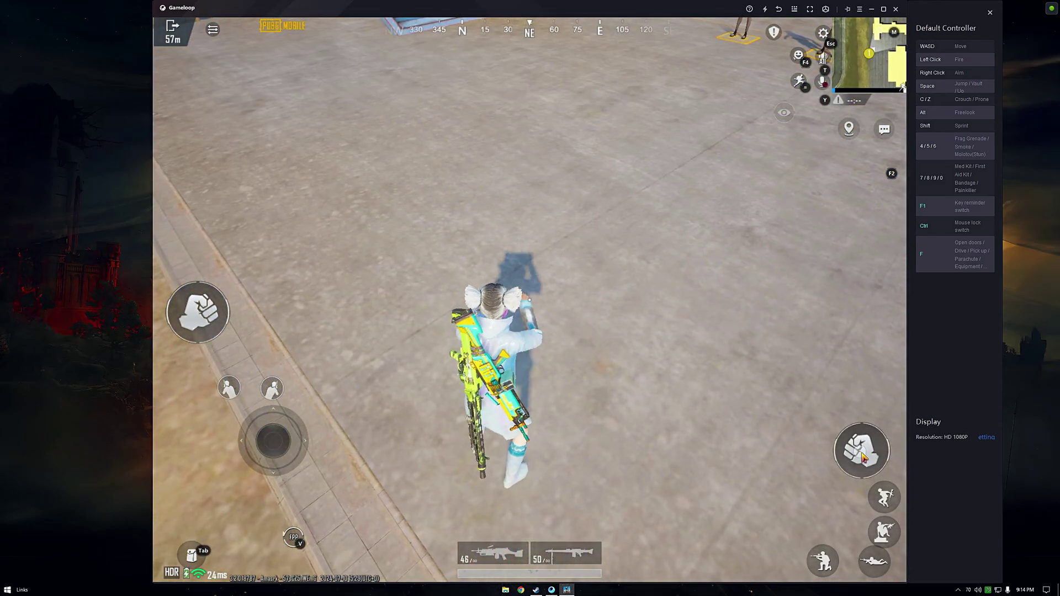
Try the on-screen jump, crouch and prone controls with the pointer to check their touch positions
{"action": "left_click", "coordinate": [883, 497]}
{"action": "left_click", "coordinate": [883, 532]}
{"action": "left_click", "coordinate": [880, 564]}
{"action": "left_click", "coordinate": [826, 563]}
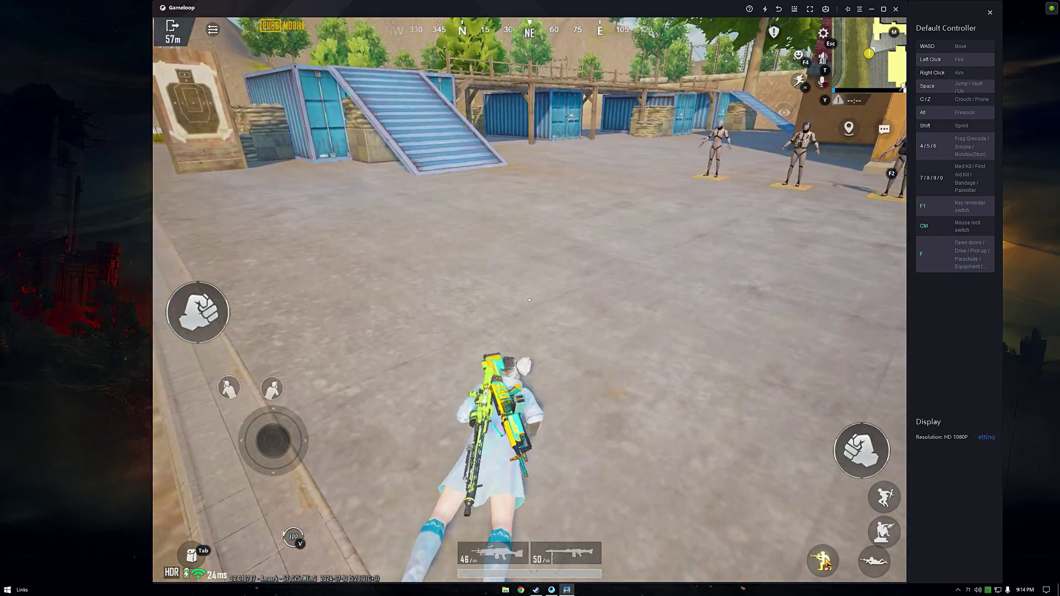
Try the on-screen crouch, view-swing and peek controls to check their touch positions
{"action": "left_click", "coordinate": [824, 562]}
{"action": "left_click", "coordinate": [830, 558]}
{"action": "left_click_drag", "start_coordinate": [635, 420], "coordinate": [387, 387]}
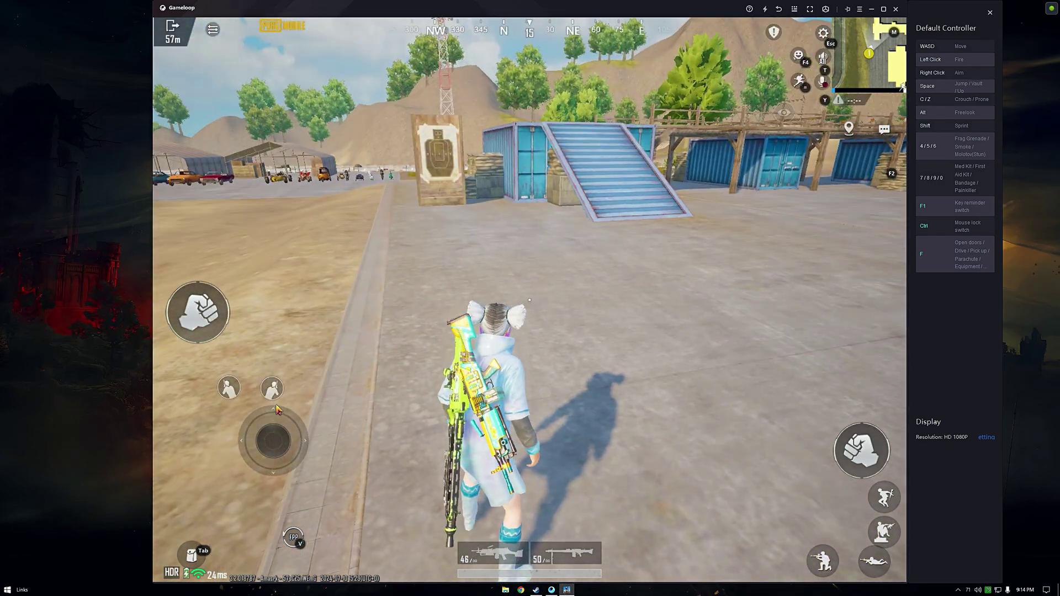
{"action": "left_click", "coordinate": [272, 390]}
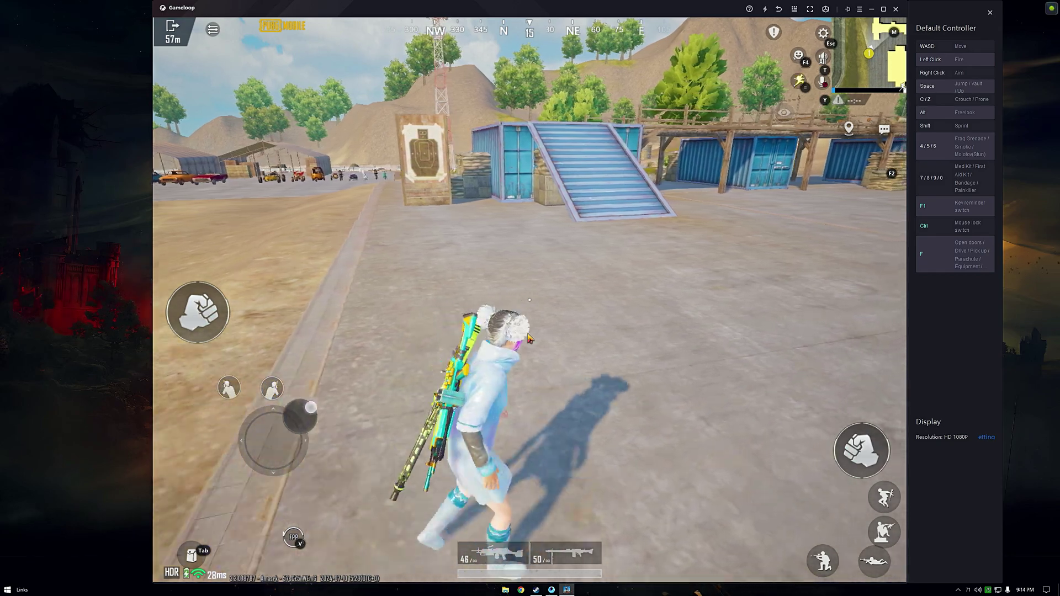
Open the third Character layout for customizing and compare it with the Smart 1080P key mapping overlay, saving the mapping unchanged
{"action": "key", "text": "Escape"}
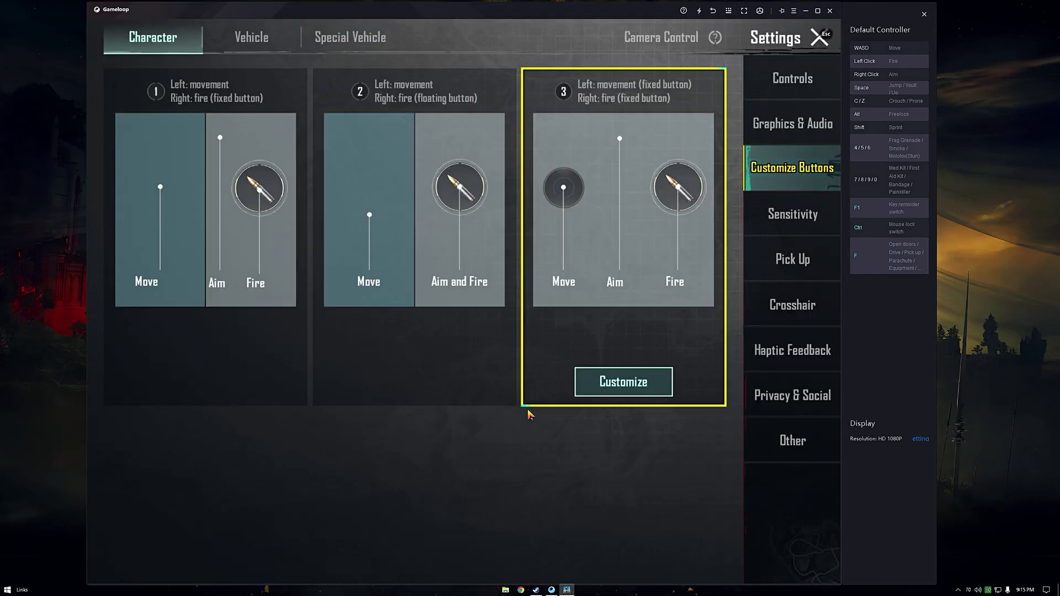
{"action": "left_click", "coordinate": [628, 385]}
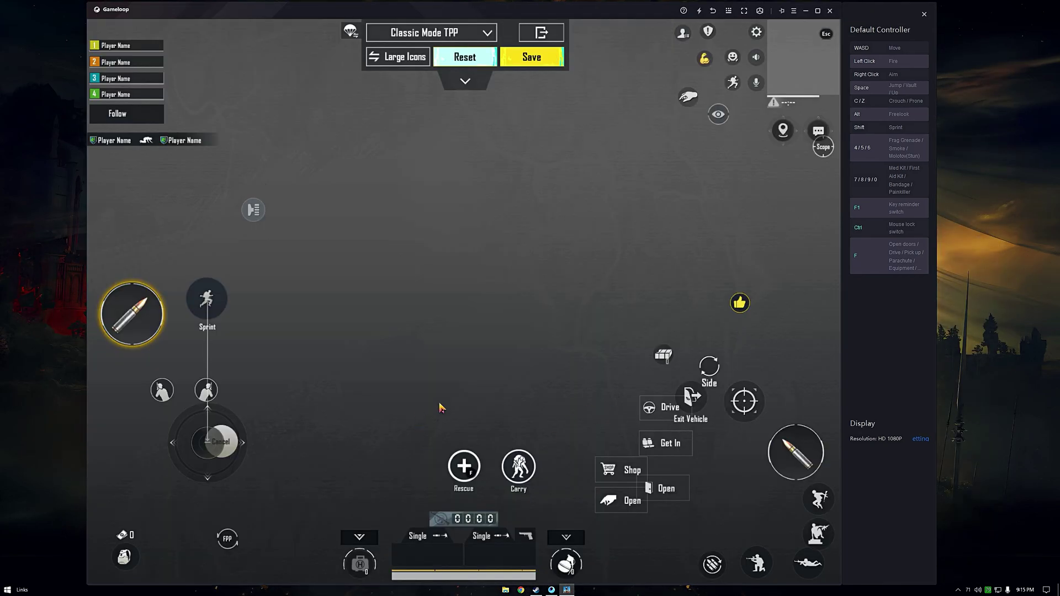
{"action": "left_click", "coordinate": [729, 11]}
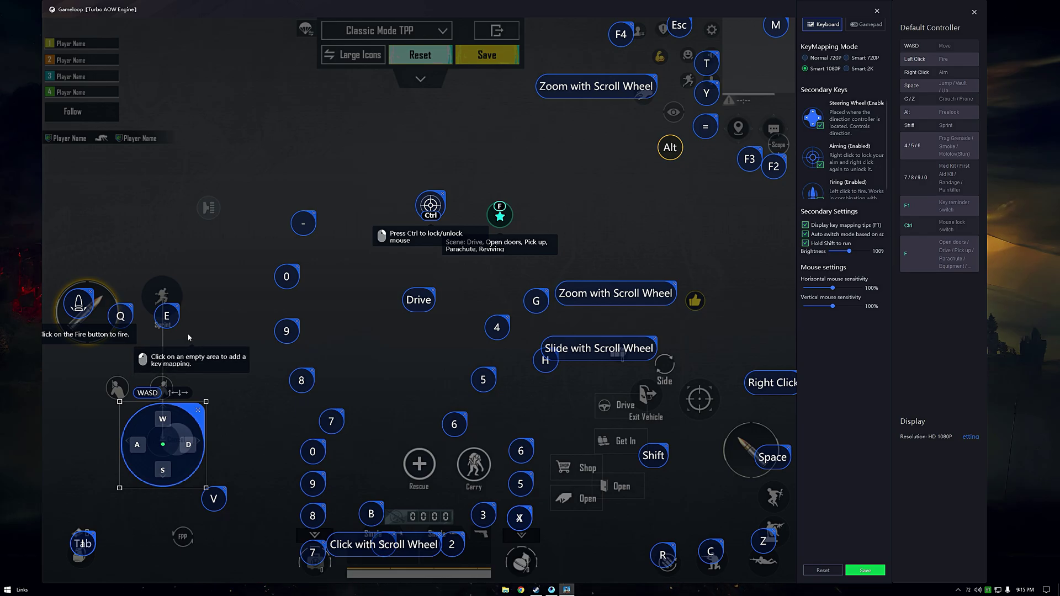
{"action": "left_click", "coordinate": [877, 572]}
Move the FPP, peek, Sprint and right-hand action buttons to match the key mapping positions, and save the layout
{"action": "left_click_drag", "start_coordinate": [184, 549], "coordinate": [221, 501]}
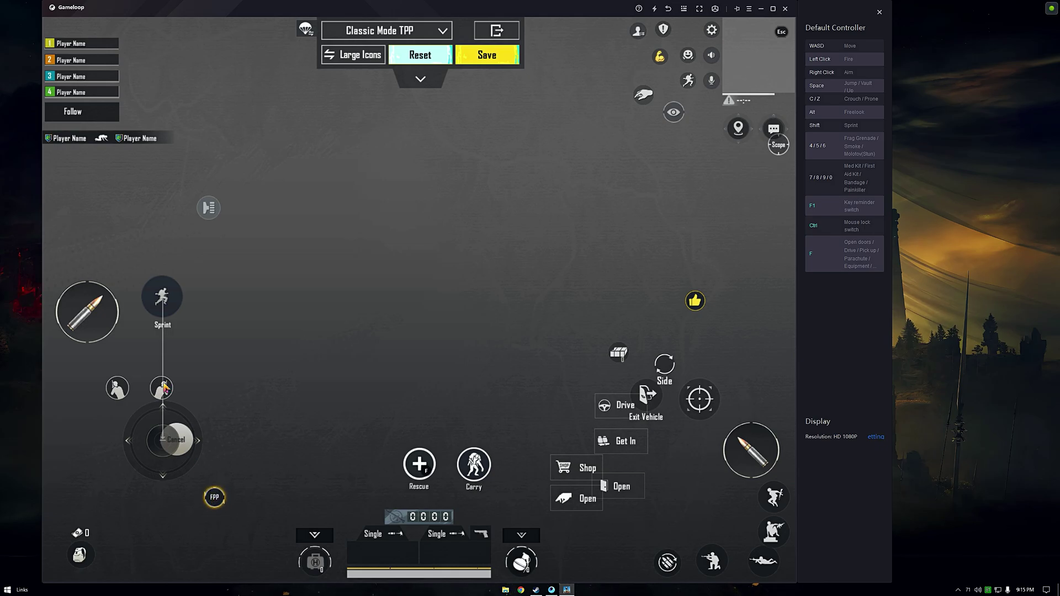
{"action": "left_click_drag", "start_coordinate": [127, 381], "coordinate": [134, 322]}
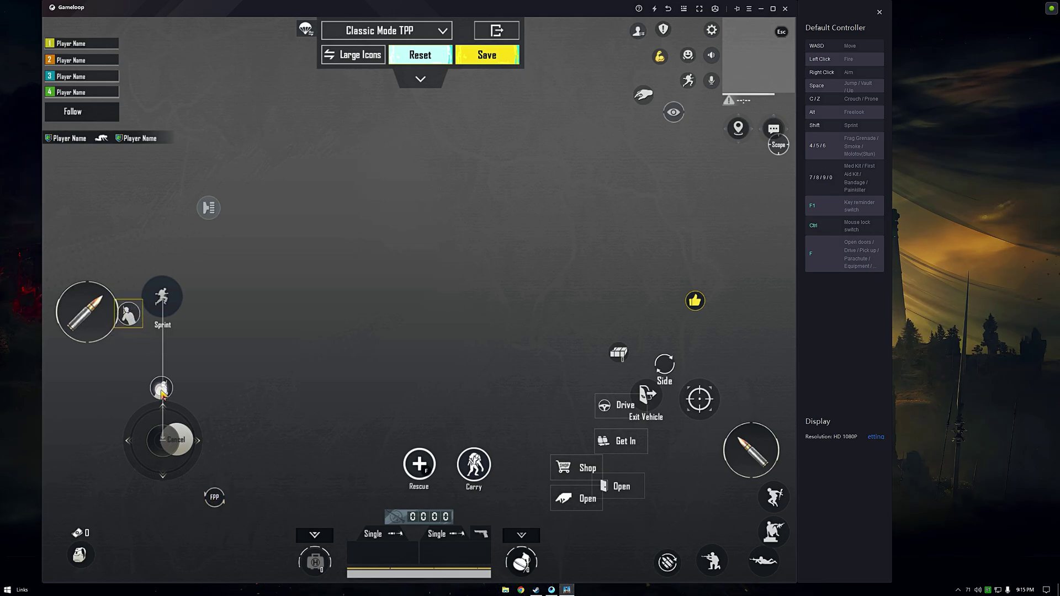
{"action": "left_click_drag", "start_coordinate": [161, 393], "coordinate": [165, 219]}
{"action": "left_click", "coordinate": [509, 59]}
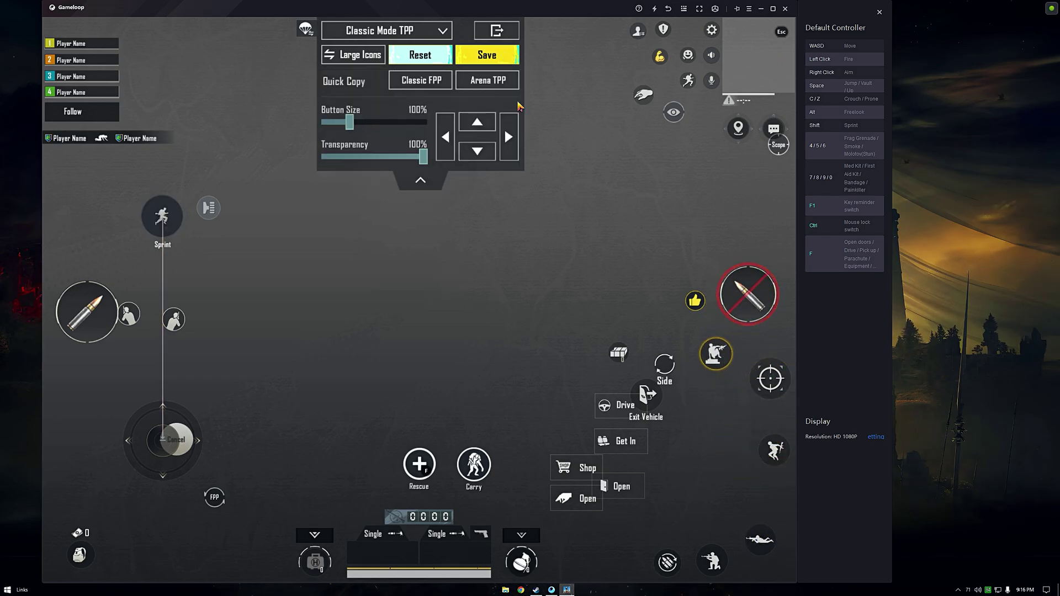
{"action": "left_click", "coordinate": [503, 54]}
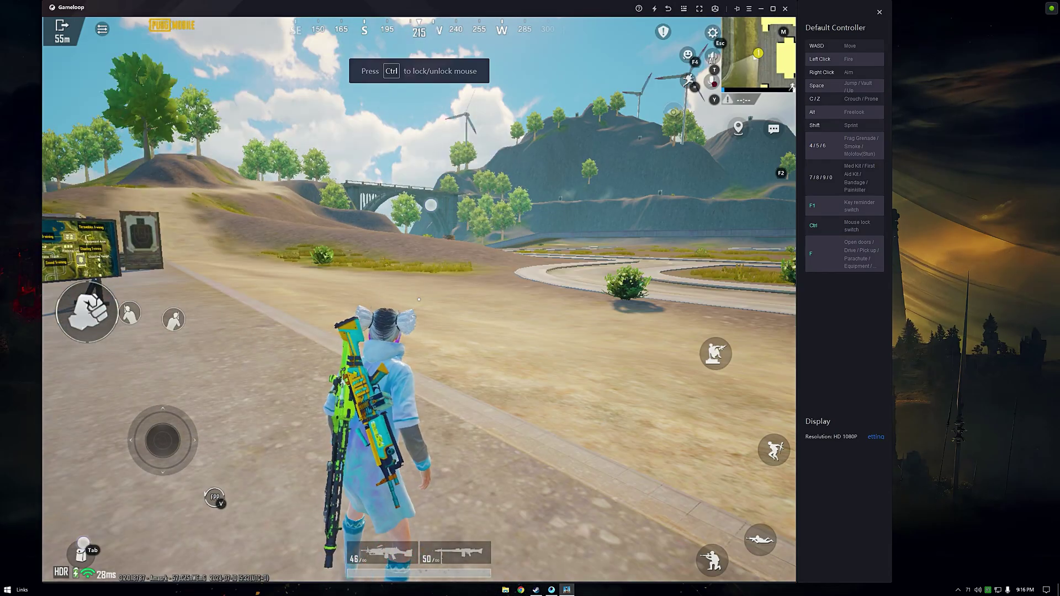
Move the character briefly, unlock the mouse and open the key mapping editor
{"action": "key", "text": "w"}
{"action": "key", "text": "ctrl"}
{"action": "left_click", "coordinate": [684, 9]}
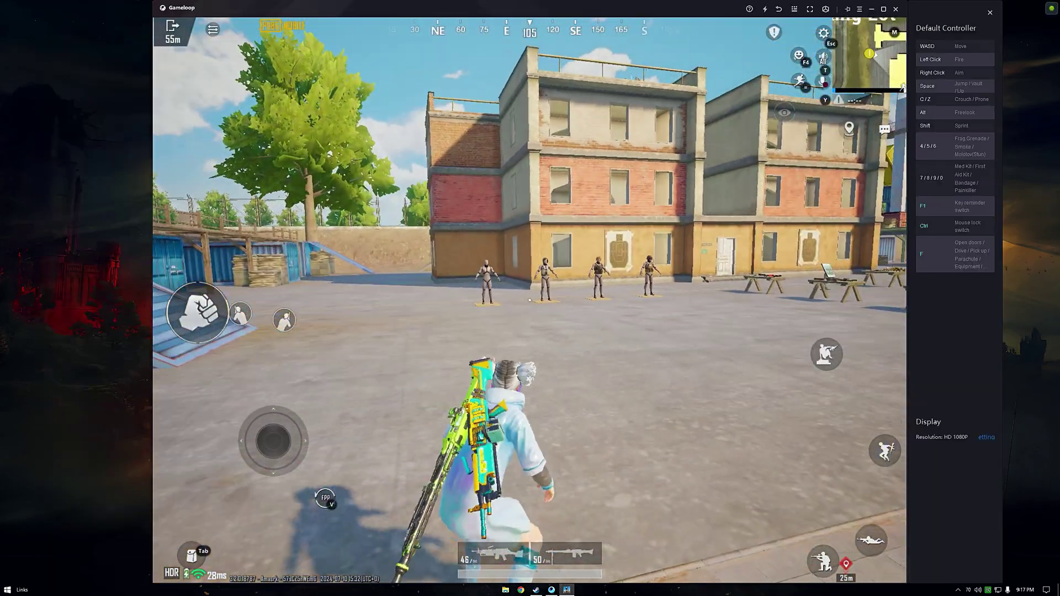
Draw the first weapon and test moving, crouching and peeking both ways against the repositioned on-screen buttons
{"action": "key", "text": "w"}
{"action": "key", "text": "1"}
{"action": "key", "text": "e"}
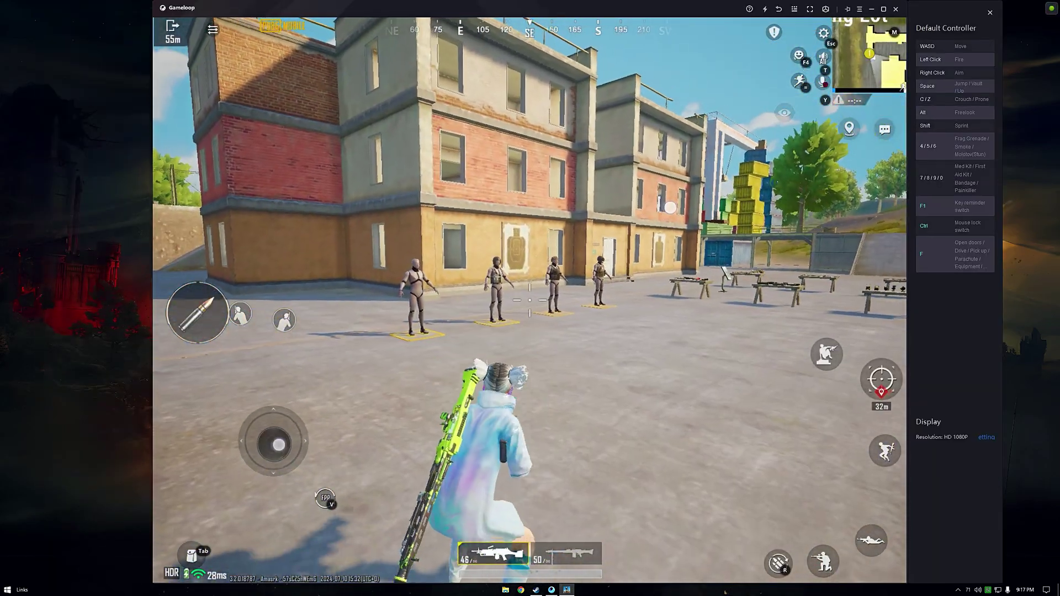
{"action": "key", "text": "c"}
{"action": "key", "text": "c"}
{"action": "key", "text": "e"}
{"action": "key", "text": "e"}
{"action": "key", "text": "c"}
{"action": "key", "text": "d"}
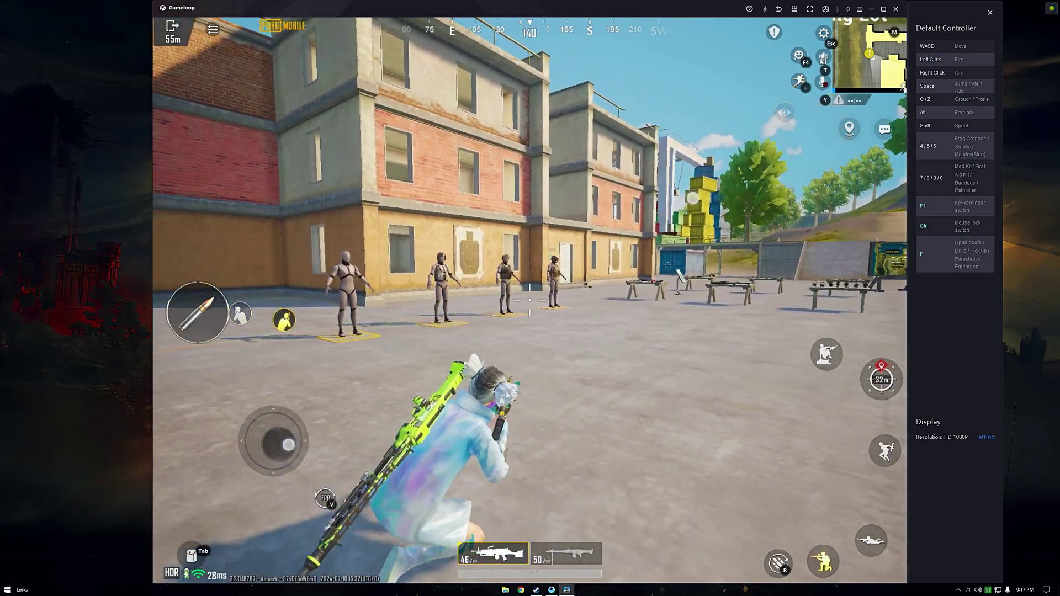
{"action": "key", "text": "q"}
{"action": "key", "text": "c"}
{"action": "key", "text": "w"}
Aim and fire at the training dummies, combining strafing and peeking, to check the aim and fire touch markers
{"action": "right_click", "coordinate": [529, 300]}
{"action": "left_click", "coordinate": [530, 300]}
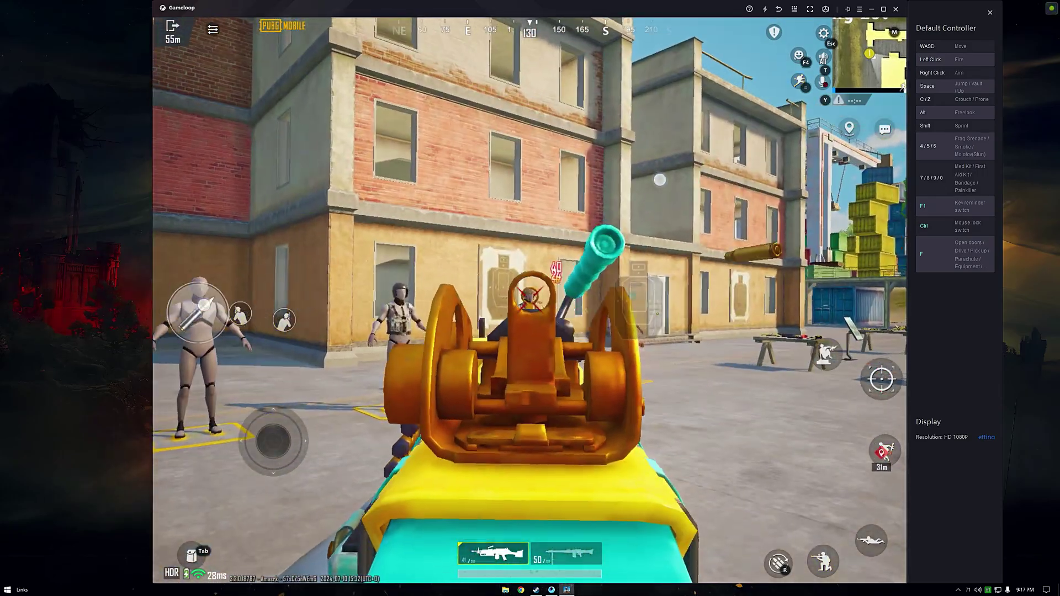
{"action": "right_click", "coordinate": [529, 300]}
{"action": "key", "text": "d"}
{"action": "key", "text": "e"}
{"action": "right_click", "coordinate": [529, 300]}
{"action": "left_click", "coordinate": [530, 300]}
{"action": "right_click", "coordinate": [530, 300]}
{"action": "key", "text": "a"}
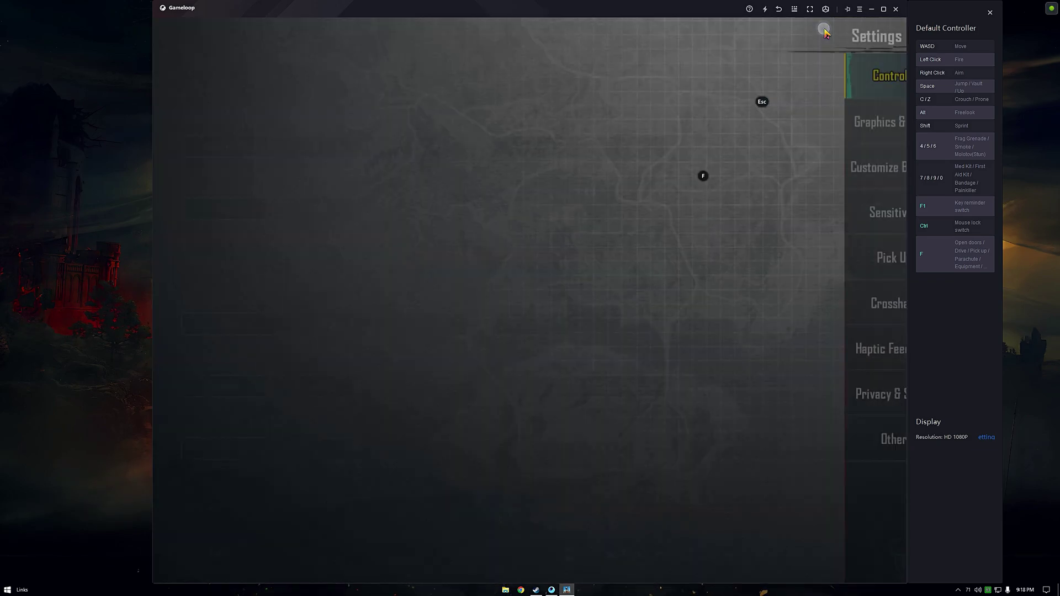
Open the Character button layout for customizing from the game's settings
{"action": "key", "text": "Escape"}
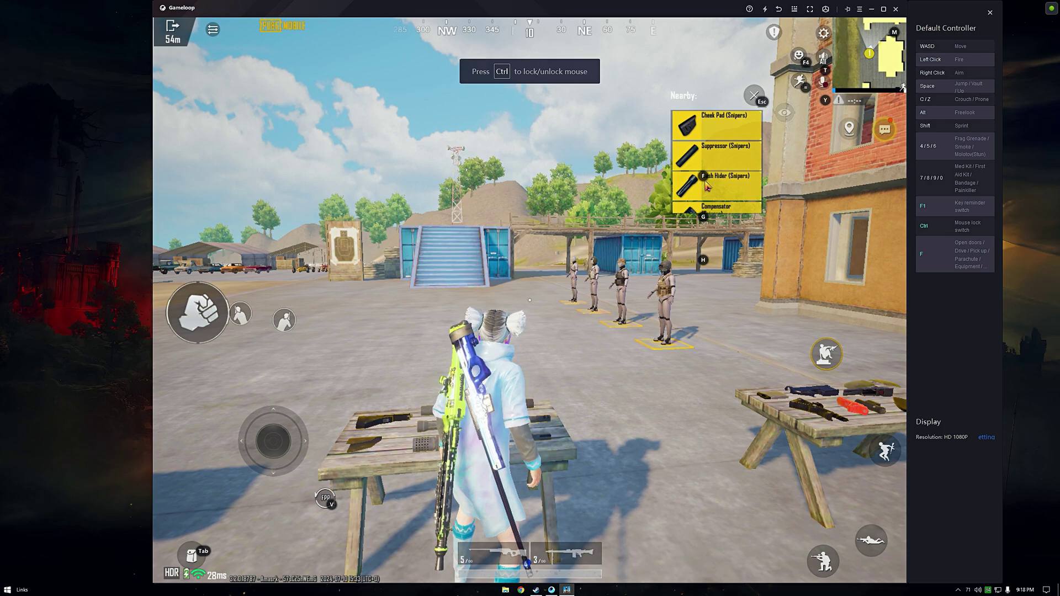
{"action": "key", "text": "Escape"}
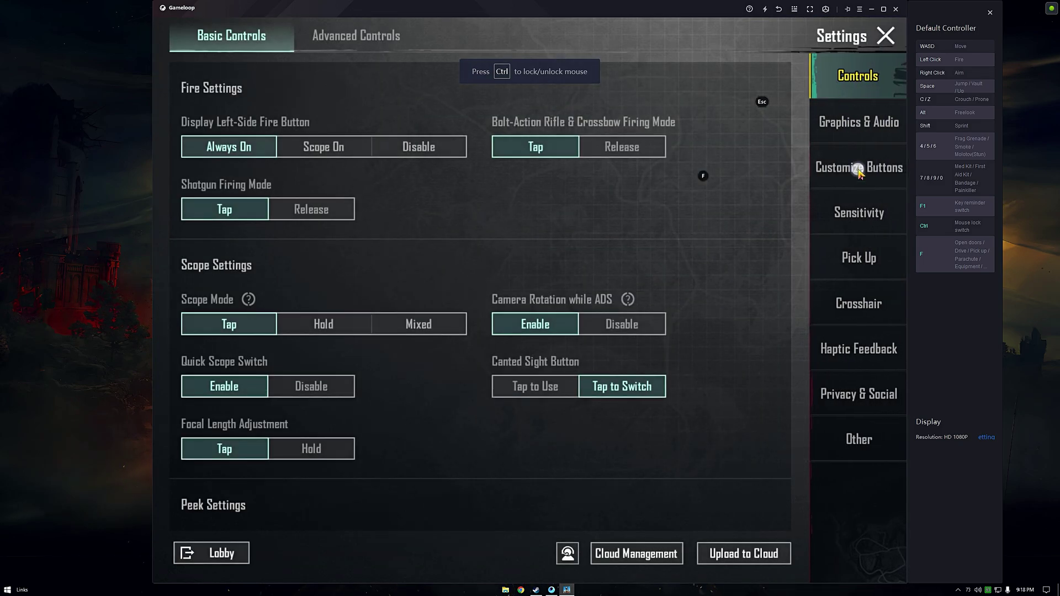
{"action": "left_click", "coordinate": [859, 170]}
{"action": "left_click", "coordinate": [691, 380]}
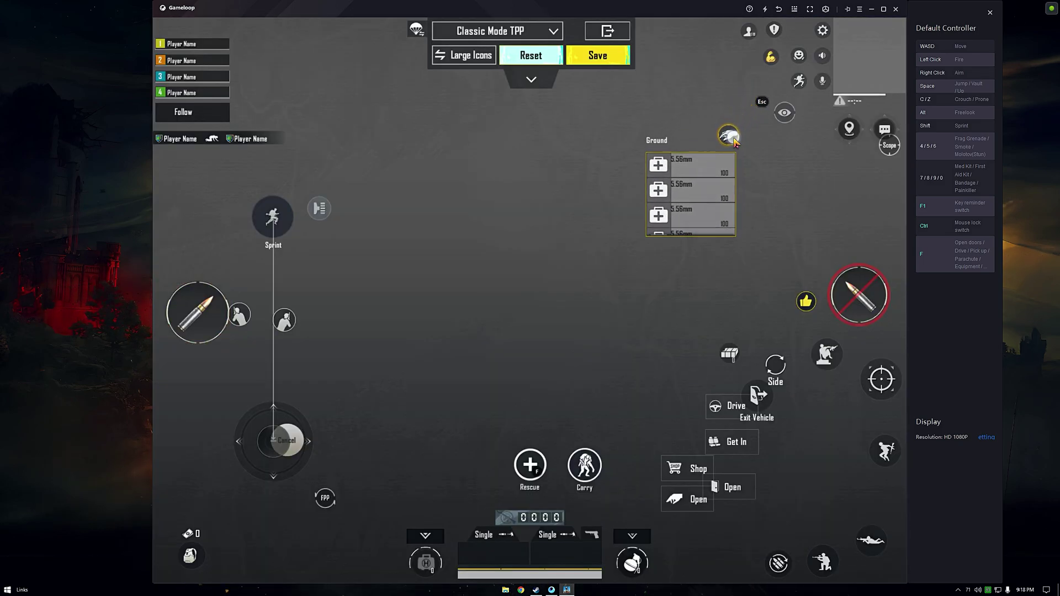
Reposition the ground loot list, set its button size to 130%, lower its Transparency value, and save the layout before returning to the game
{"action": "left_click_drag", "start_coordinate": [733, 140], "coordinate": [739, 150]}
{"action": "left_click", "coordinate": [531, 79]}
{"action": "left_click_drag", "start_coordinate": [464, 122], "coordinate": [478, 124]}
{"action": "left_click_drag", "start_coordinate": [744, 149], "coordinate": [751, 148]}
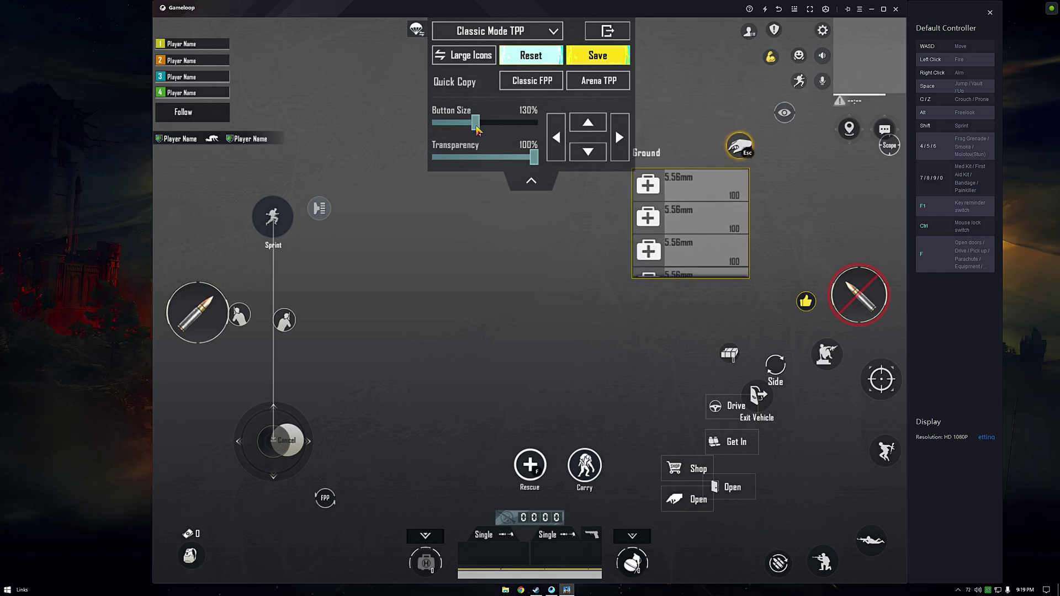
{"action": "left_click_drag", "start_coordinate": [533, 157], "coordinate": [488, 160]}
{"action": "left_click", "coordinate": [600, 59]}
{"action": "left_click", "coordinate": [610, 31]}
{"action": "left_click", "coordinate": [884, 38]}
Walk around the loot tables, aiming and firing, to check the loot list and movement touch positions
{"action": "key", "text": "w"}
{"action": "key", "text": "a"}
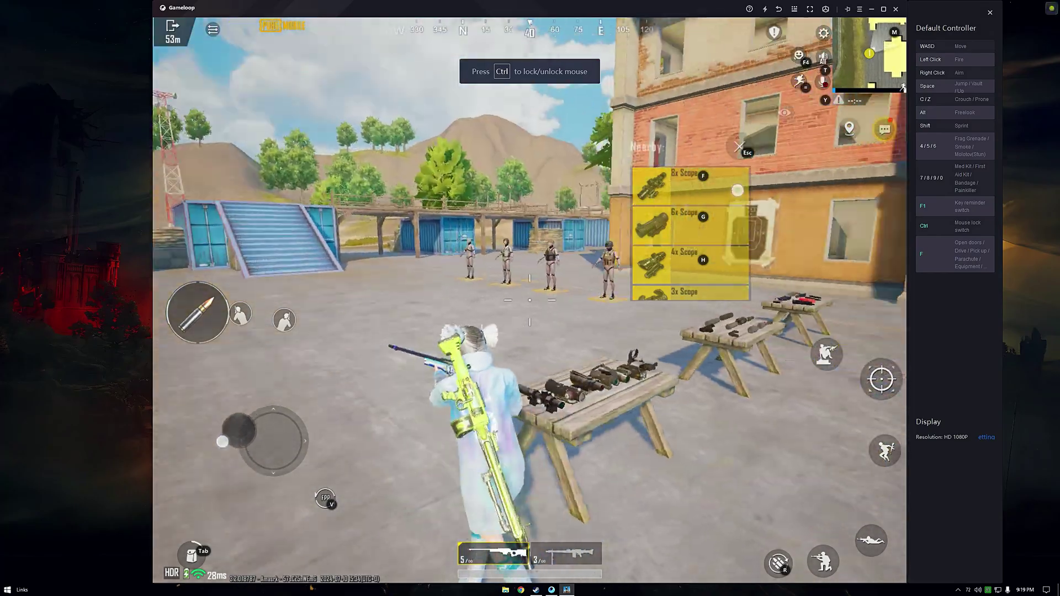
{"action": "right_click", "coordinate": [530, 299]}
{"action": "left_click", "coordinate": [530, 300]}
{"action": "key", "text": "d"}
{"action": "key", "text": "w"}
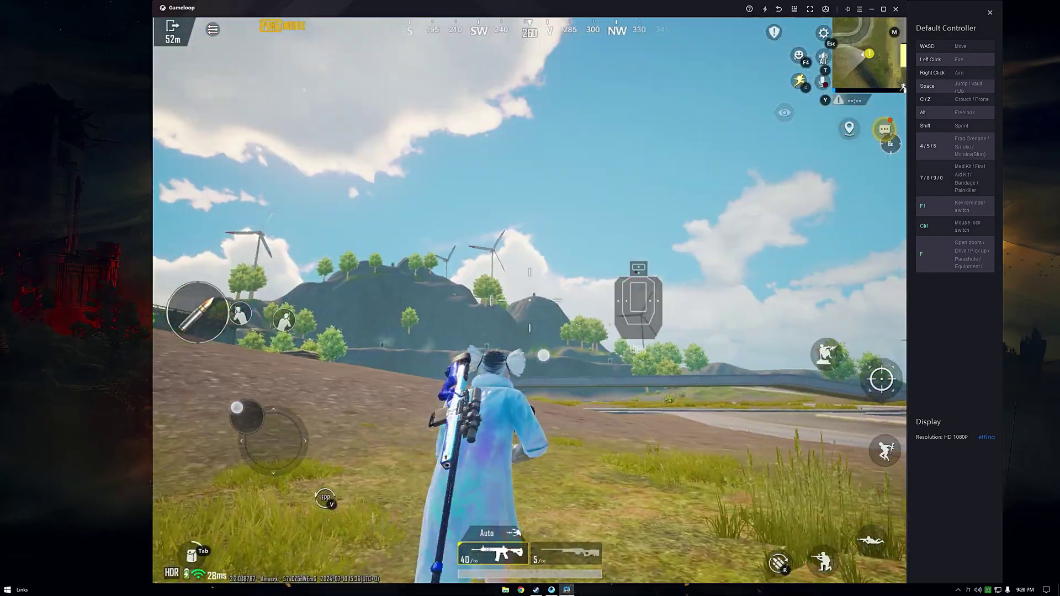
Aim through the scope and fire at the distant targets, including while peeking right, to check the touch markers
{"action": "right_click", "coordinate": [530, 298]}
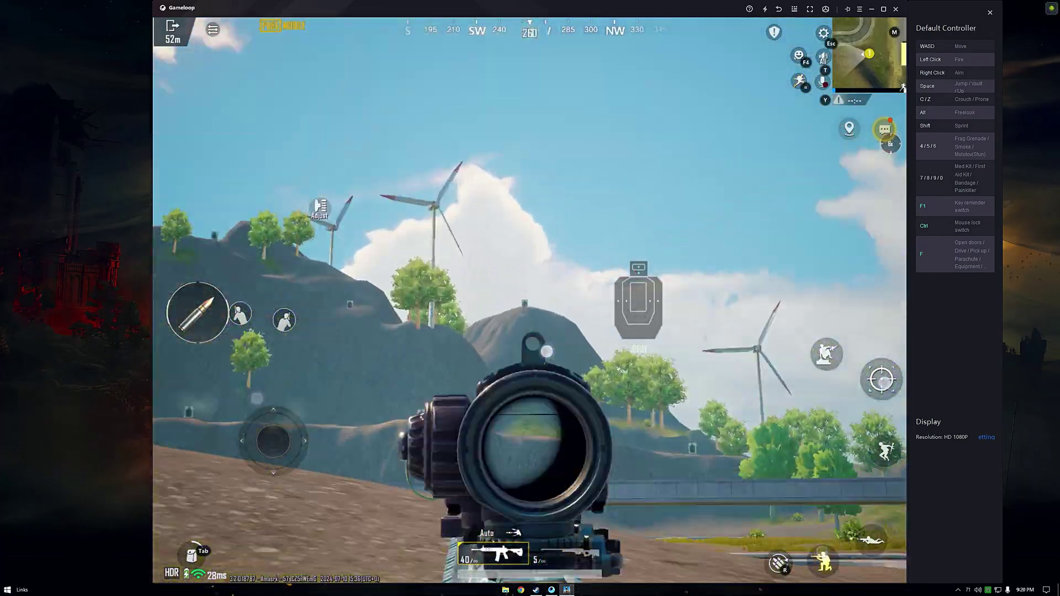
{"action": "left_click", "coordinate": [530, 298]}
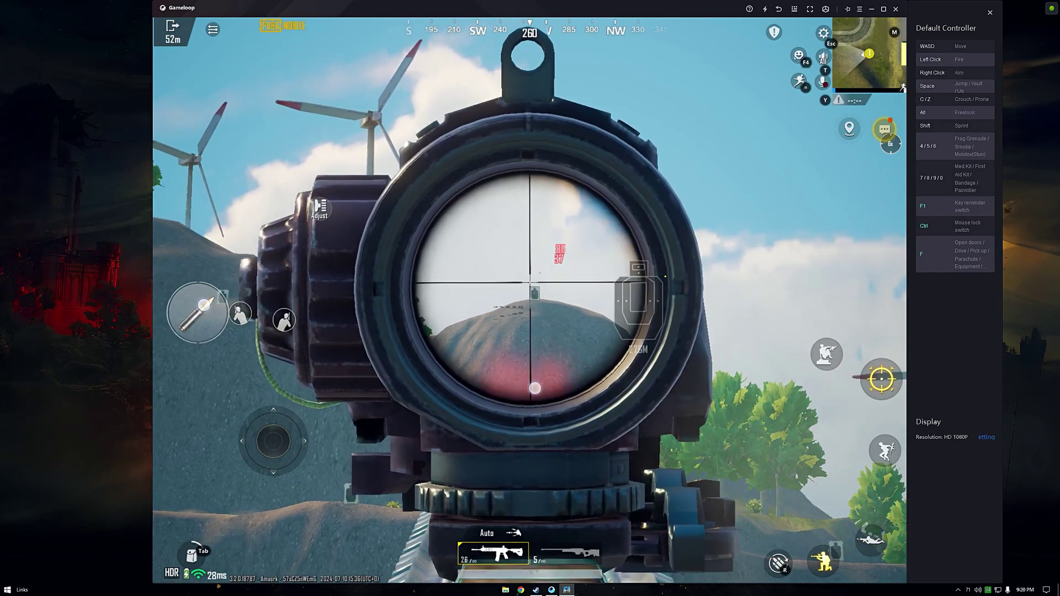
{"action": "right_click", "coordinate": [530, 299]}
{"action": "key", "text": "e"}
{"action": "right_click", "coordinate": [530, 298]}
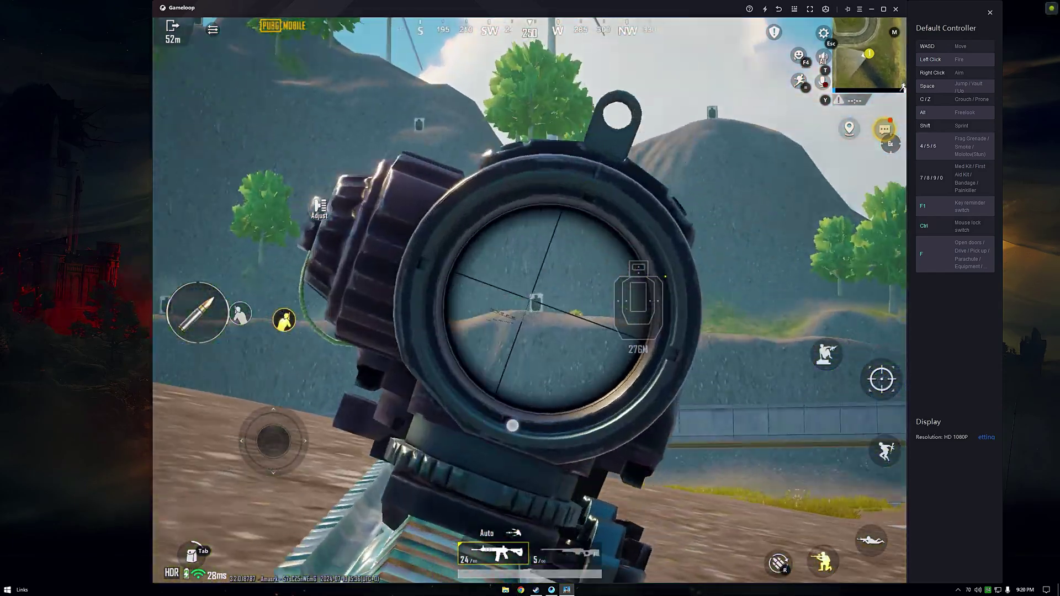
{"action": "left_click", "coordinate": [530, 298]}
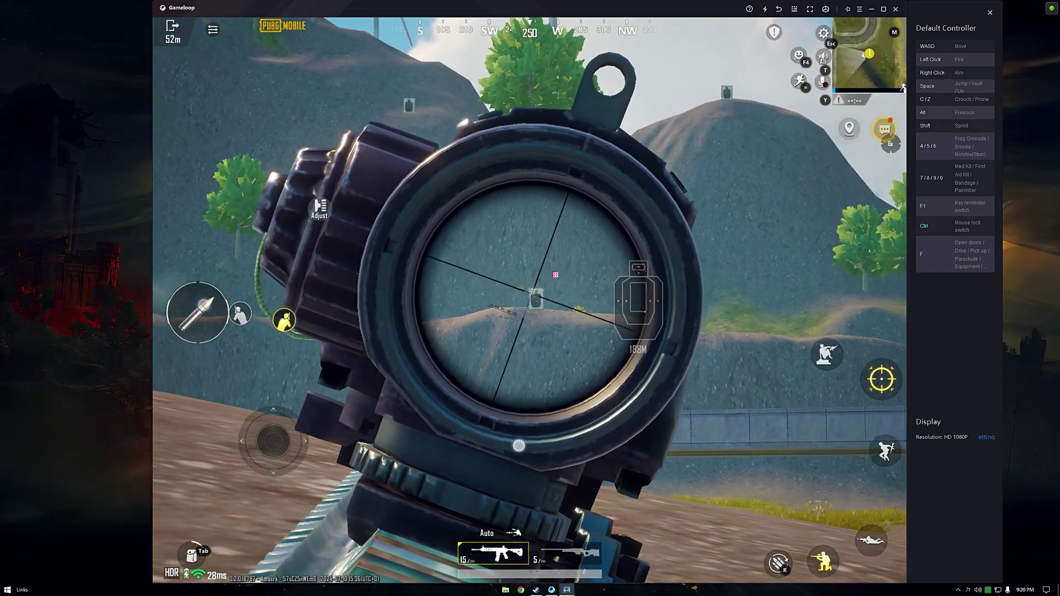
{"action": "left_click", "coordinate": [530, 298]}
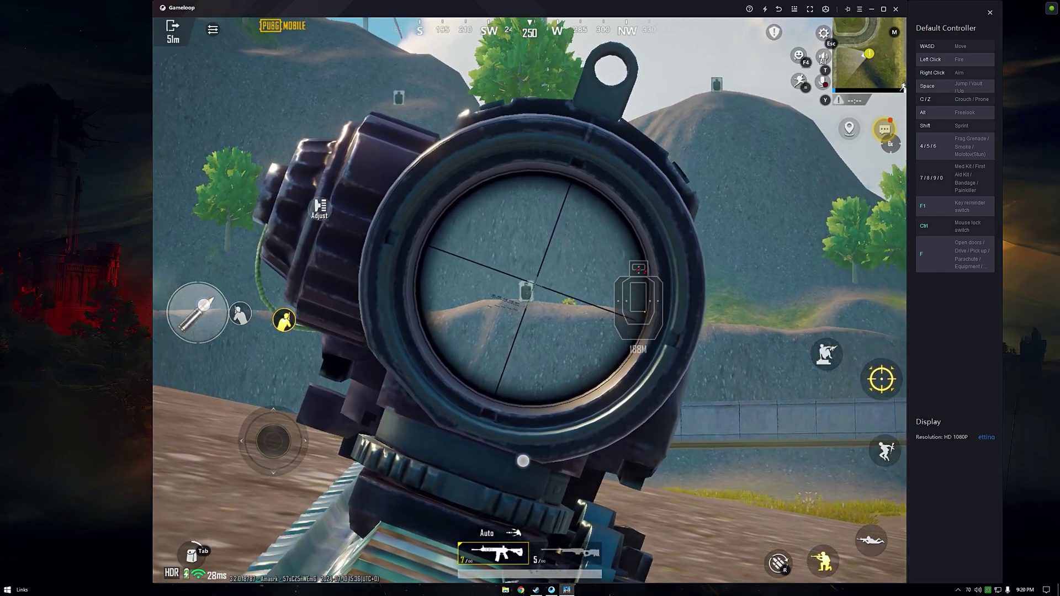
{"action": "left_click", "coordinate": [531, 298]}
{"action": "right_click", "coordinate": [530, 298]}
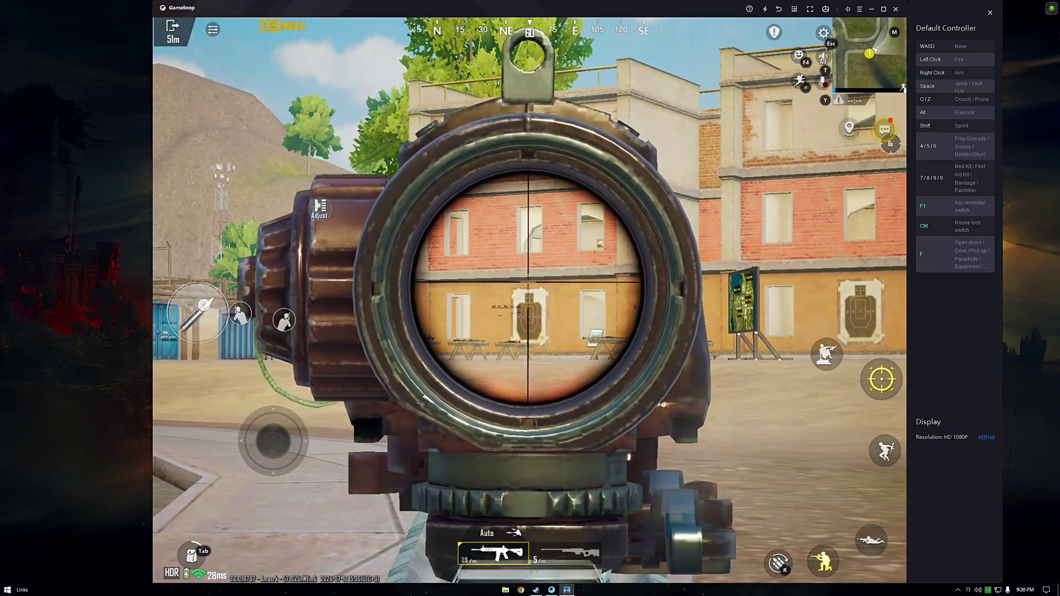
Leave the scope, run along the road, crouch and holster the weapon to check the movement touch markers
{"action": "right_click", "coordinate": [530, 298]}
{"action": "key", "text": "w"}
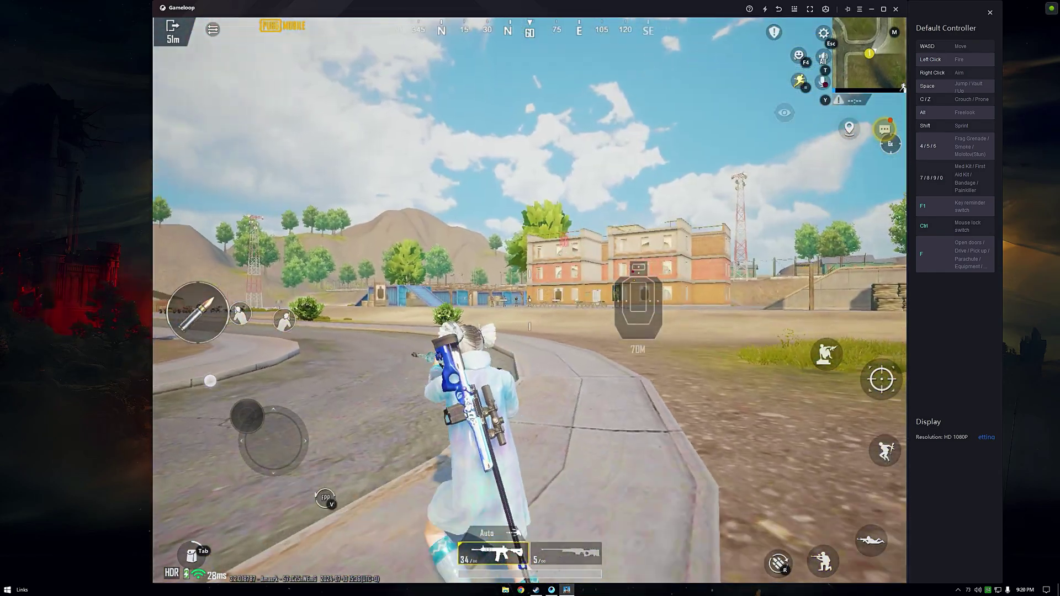
{"action": "key", "text": "d"}
{"action": "key", "text": "c"}
{"action": "key", "text": "x"}
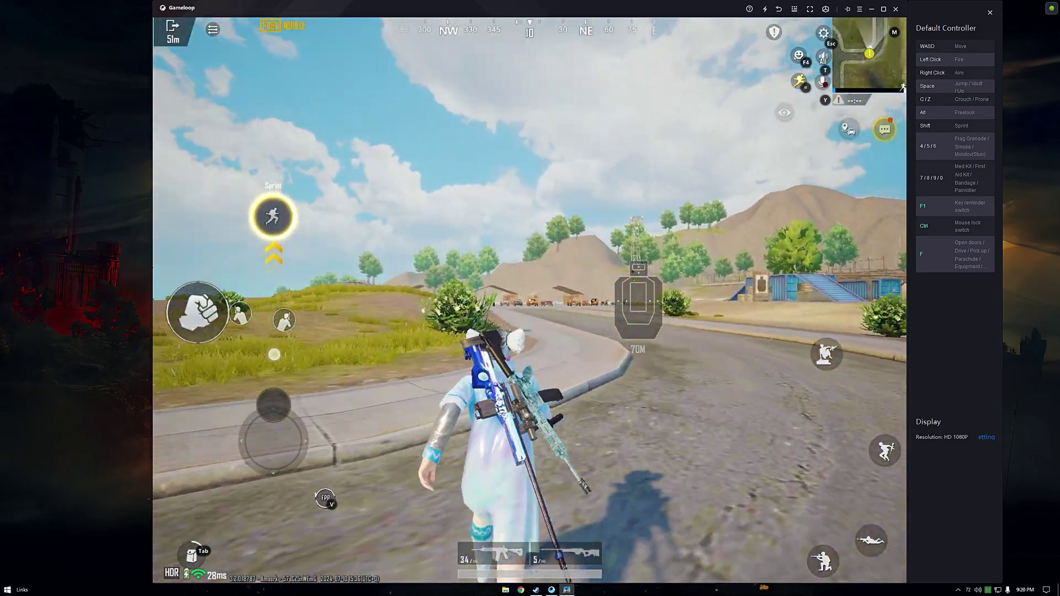
{"action": "middle_click", "coordinate": [530, 299]}
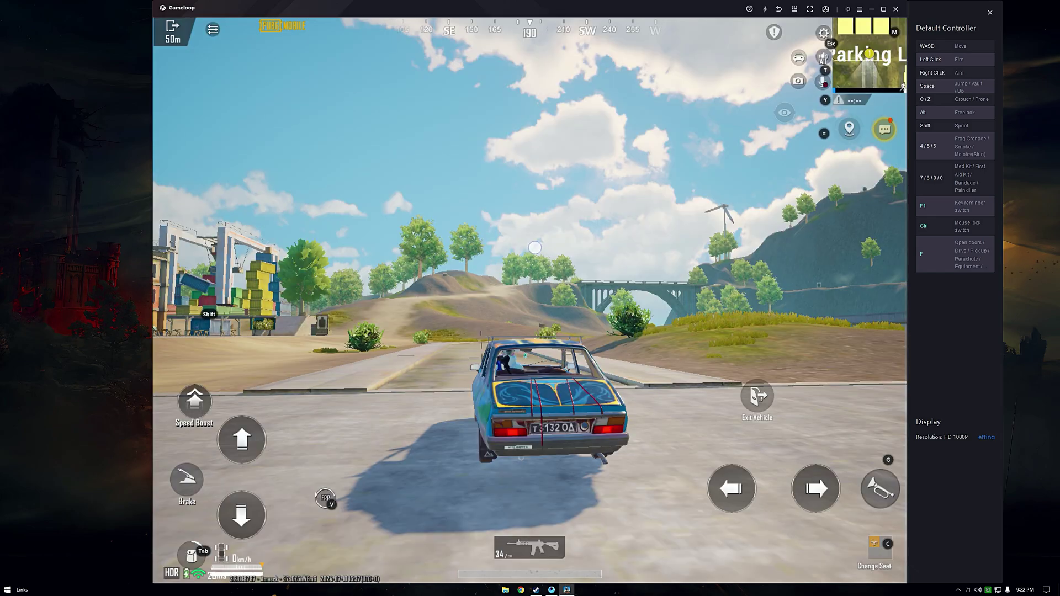
Try the car's on-screen driving controls and swing the view to check the touch positions
{"action": "left_click", "coordinate": [244, 491]}
{"action": "left_click_drag", "start_coordinate": [535, 247], "coordinate": [498, 256]}
Open the Button Controls layout under the Vehicle settings and move the forward and back arrow buttons upward
{"action": "key", "text": "Escape"}
{"action": "left_click", "coordinate": [315, 35]}
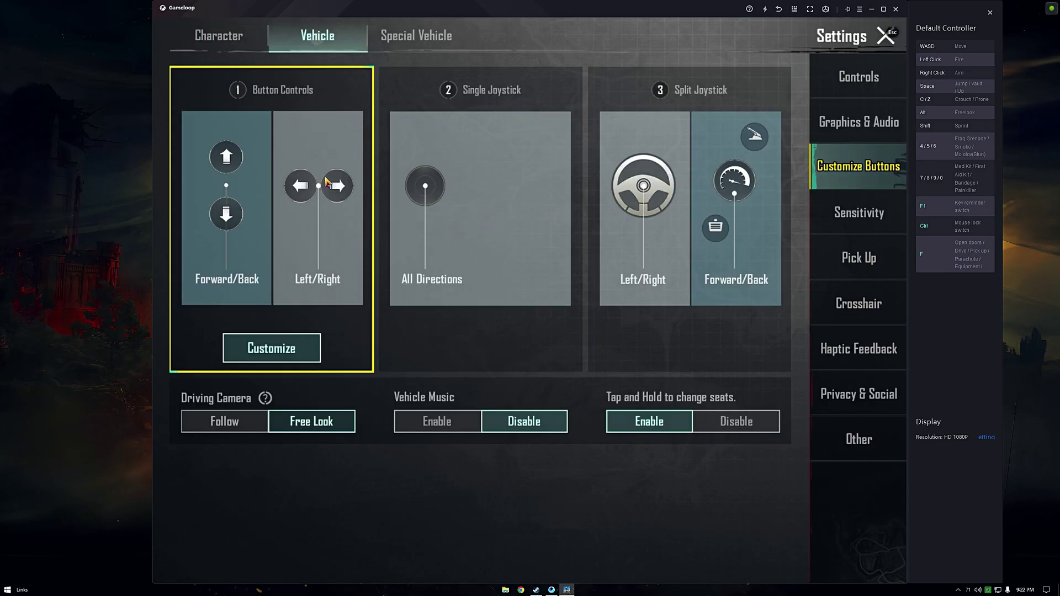
{"action": "left_click", "coordinate": [286, 417]}
{"action": "left_click_drag", "start_coordinate": [243, 440], "coordinate": [245, 393]}
{"action": "left_click_drag", "start_coordinate": [241, 515], "coordinate": [246, 493]}
Move Speed Boost above the forward arrow with a larger size and lower Transparency, and raise the horn button
{"action": "left_click", "coordinate": [531, 79]}
{"action": "left_click", "coordinate": [194, 401]}
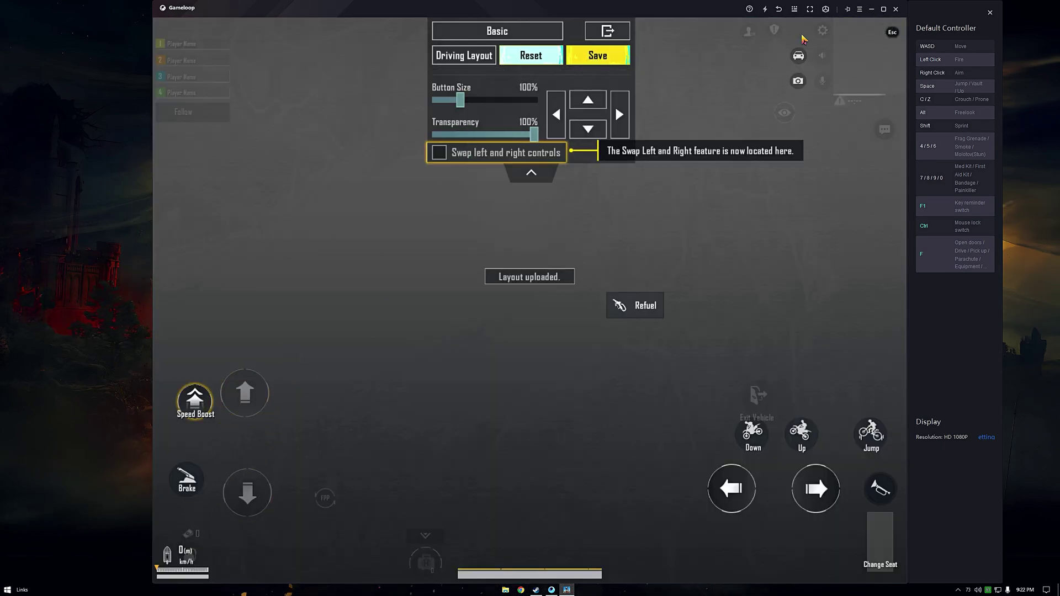
{"action": "left_click_drag", "start_coordinate": [194, 400], "coordinate": [200, 309]}
{"action": "left_click_drag", "start_coordinate": [529, 133], "coordinate": [464, 134]}
{"action": "left_click_drag", "start_coordinate": [460, 101], "coordinate": [469, 102]}
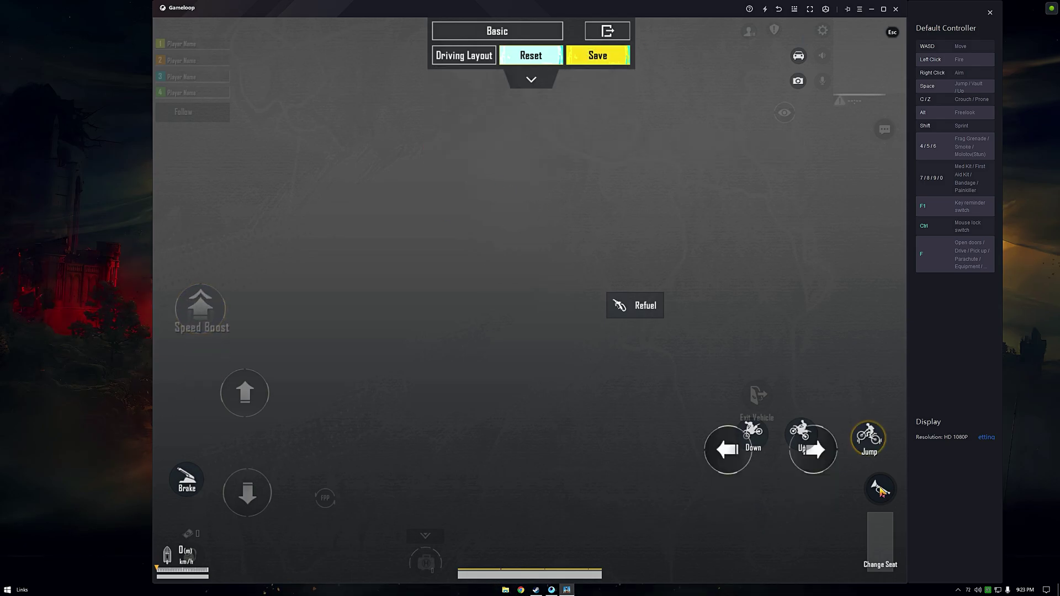
{"action": "left_click_drag", "start_coordinate": [880, 489], "coordinate": [870, 412]}
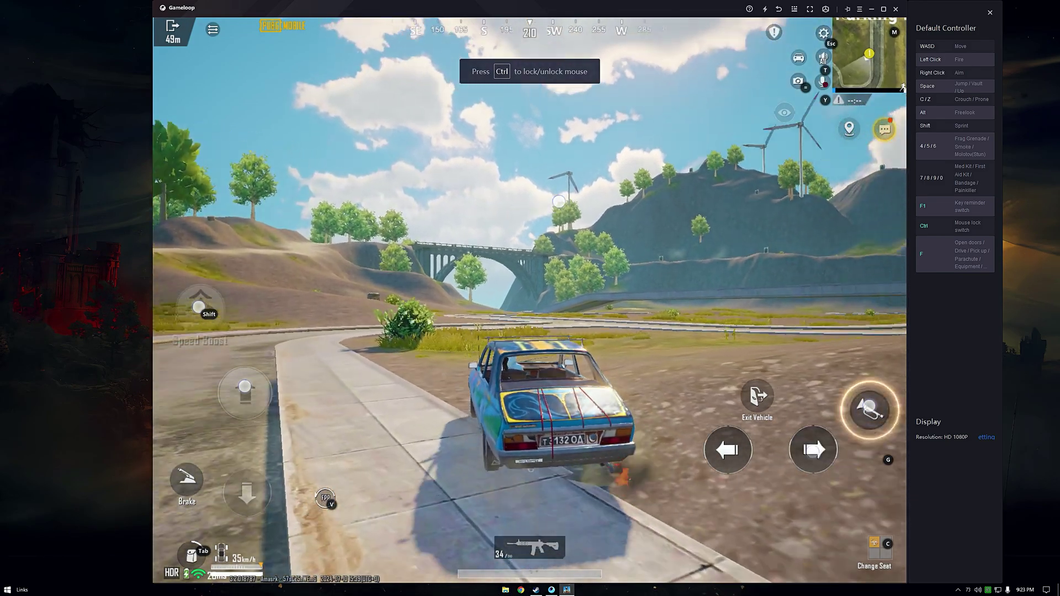
Steer the car right and sound the horn to check the touch markers against the vehicle buttons
{"action": "key", "text": "d"}
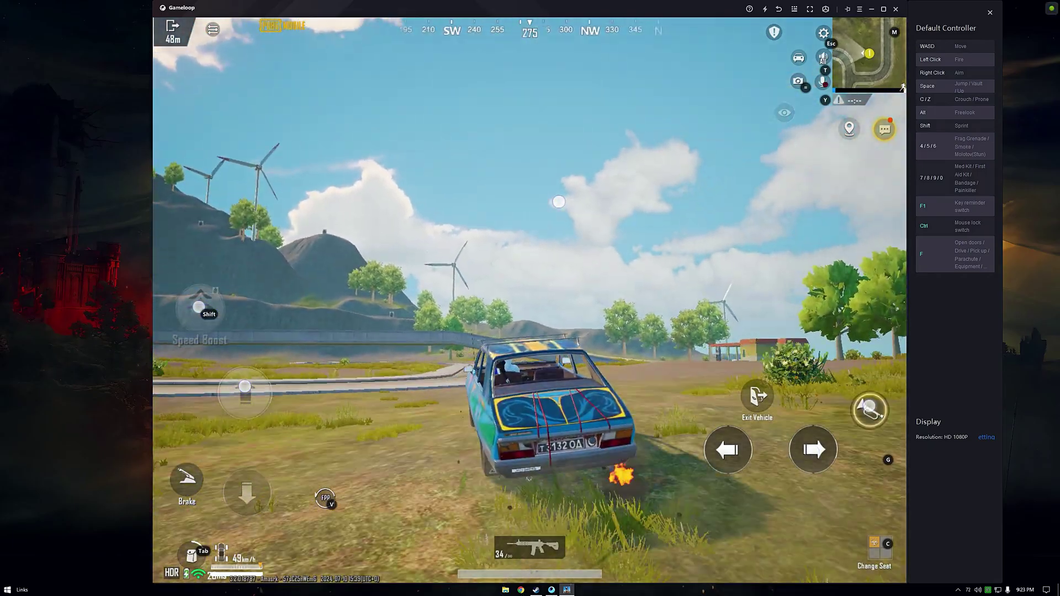
{"action": "key", "text": "g"}
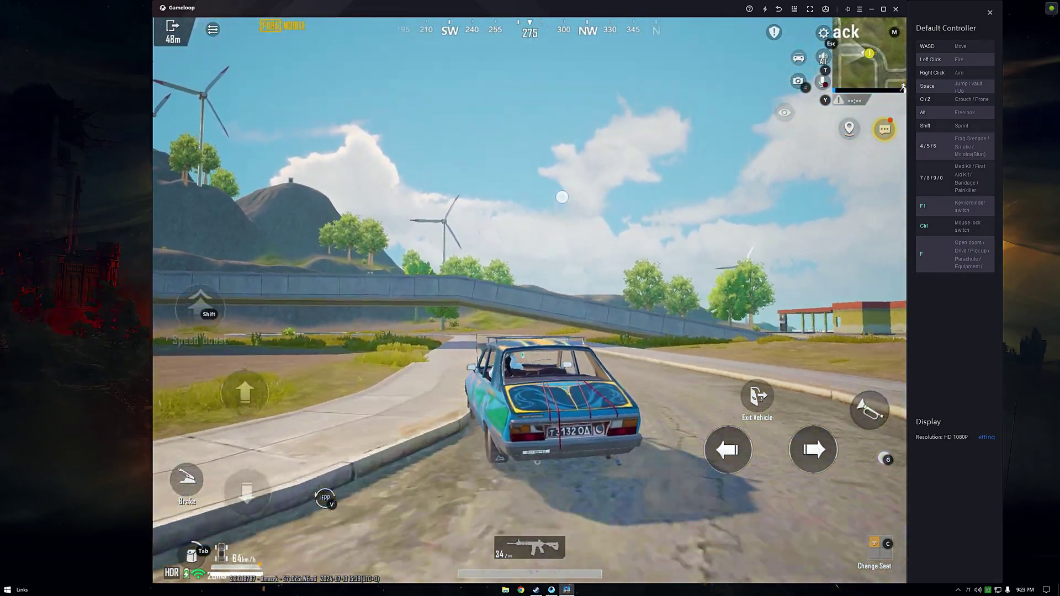
Brake the car, try the handbrake, and get out of the vehicle to check the remaining vehicle touch positions
{"action": "key", "text": "s"}
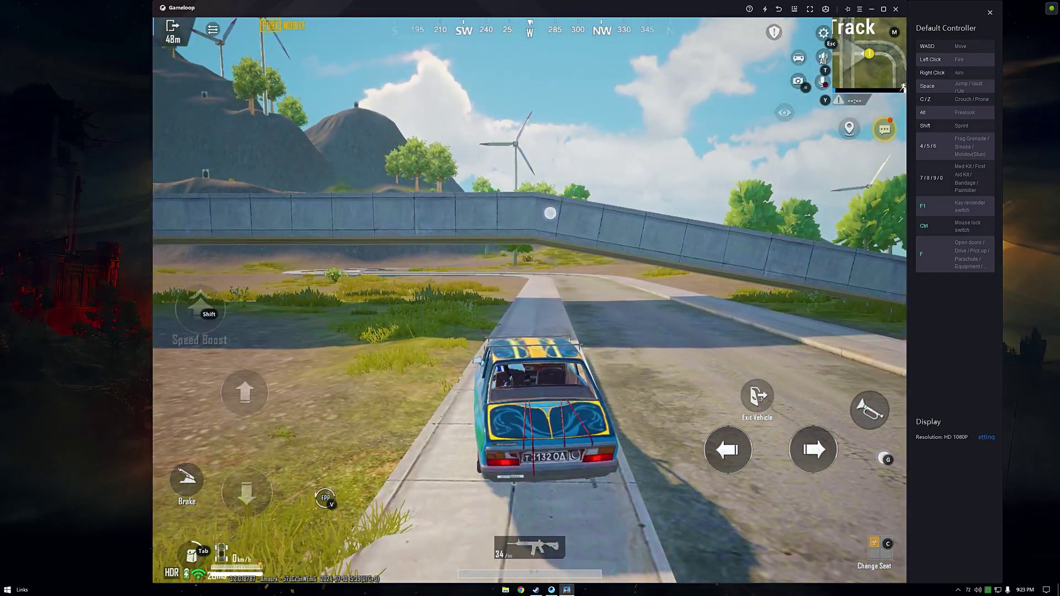
{"action": "key", "text": "g"}
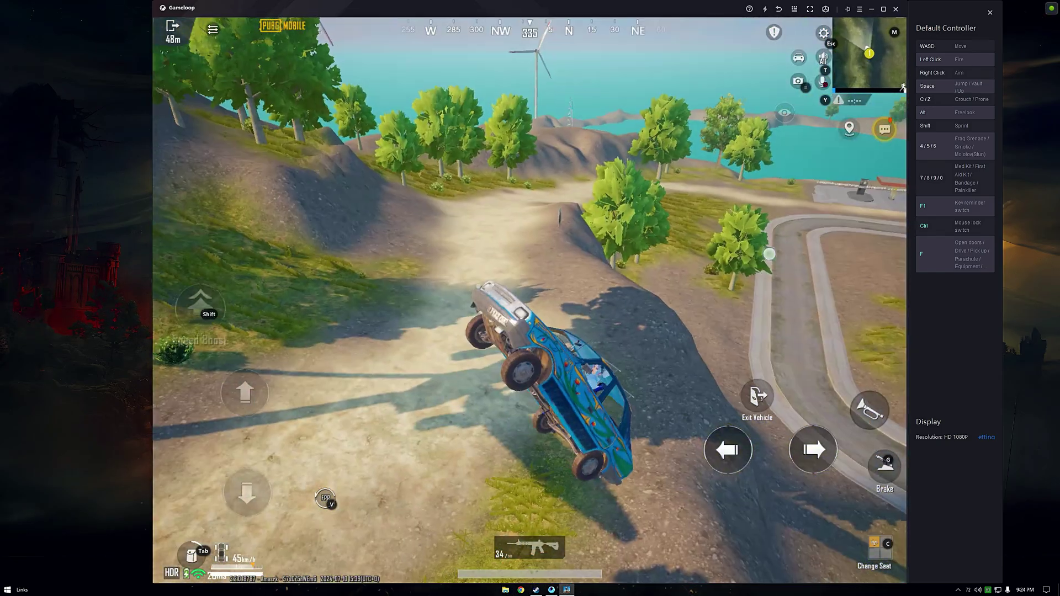
{"action": "key", "text": "f"}
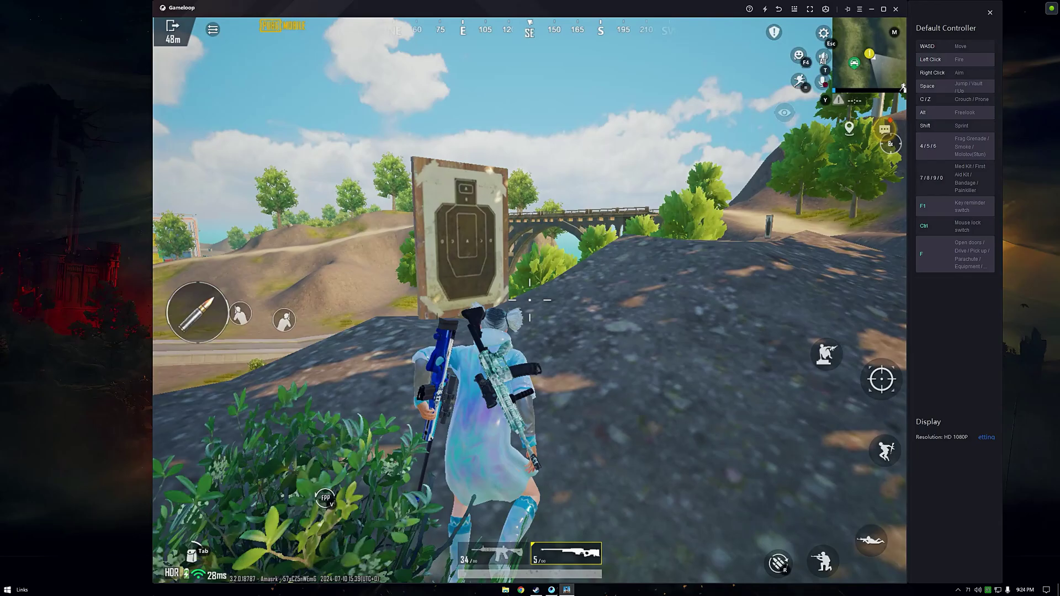
Test crouching, peeking, firing, moving, jumping and weapon switching against the touch markers on the character's buttons
{"action": "key", "text": "c"}
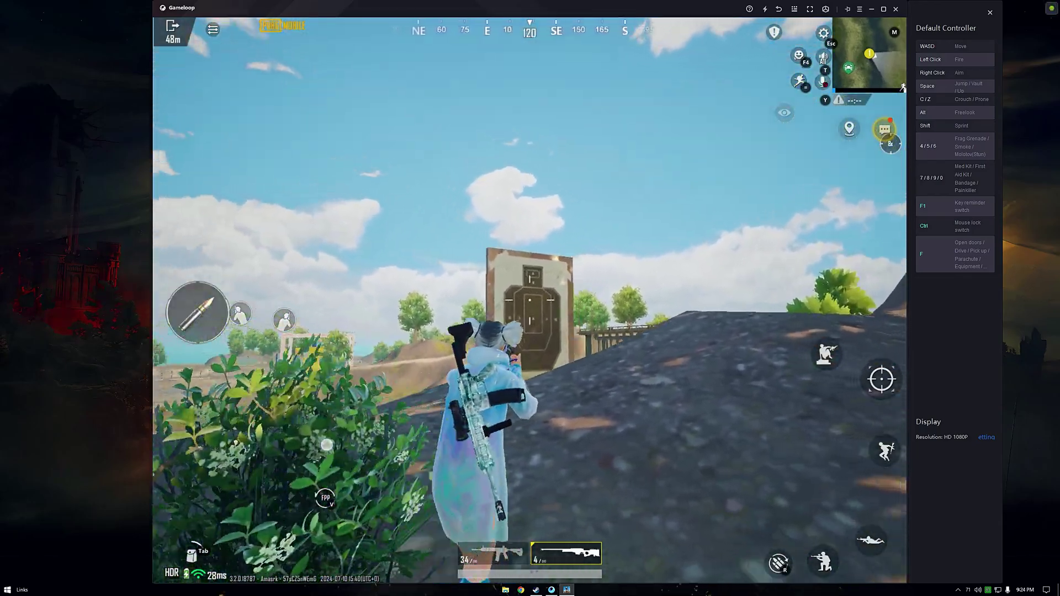
{"action": "key", "text": "c"}
{"action": "key", "text": "e"}
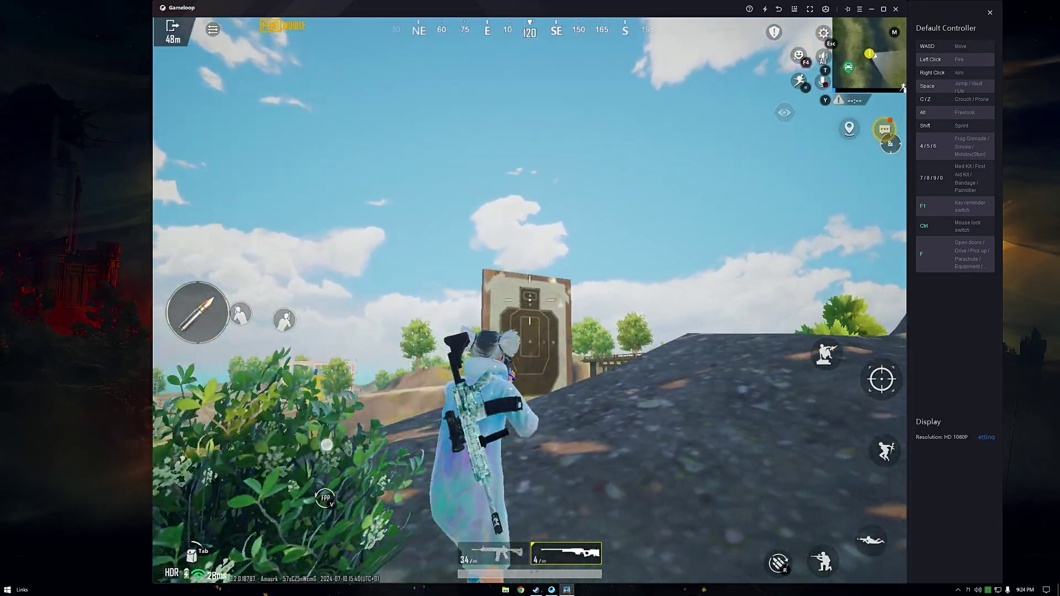
{"action": "key", "text": "e"}
{"action": "left_click", "coordinate": [530, 300]}
{"action": "key", "text": "e"}
{"action": "key", "text": "w"}
{"action": "key", "text": "d"}
{"action": "key", "text": "space"}
{"action": "key", "text": "1"}
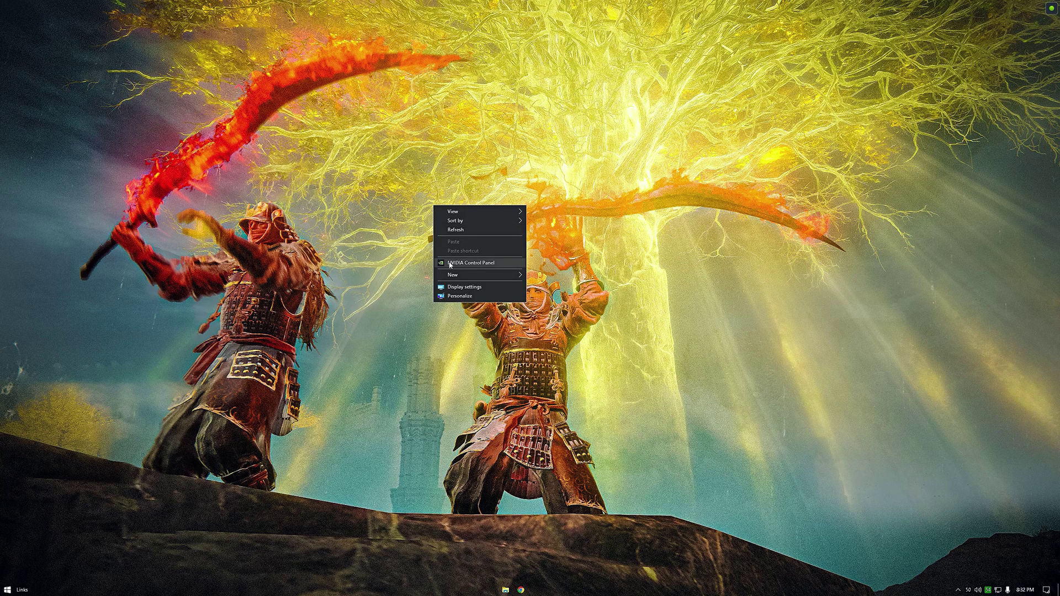
Open NVIDIA Control Panel and define a custom resolution of 1920 × 1440 at 165 Hz for the main display
{"action": "left_click", "coordinate": [489, 264]}
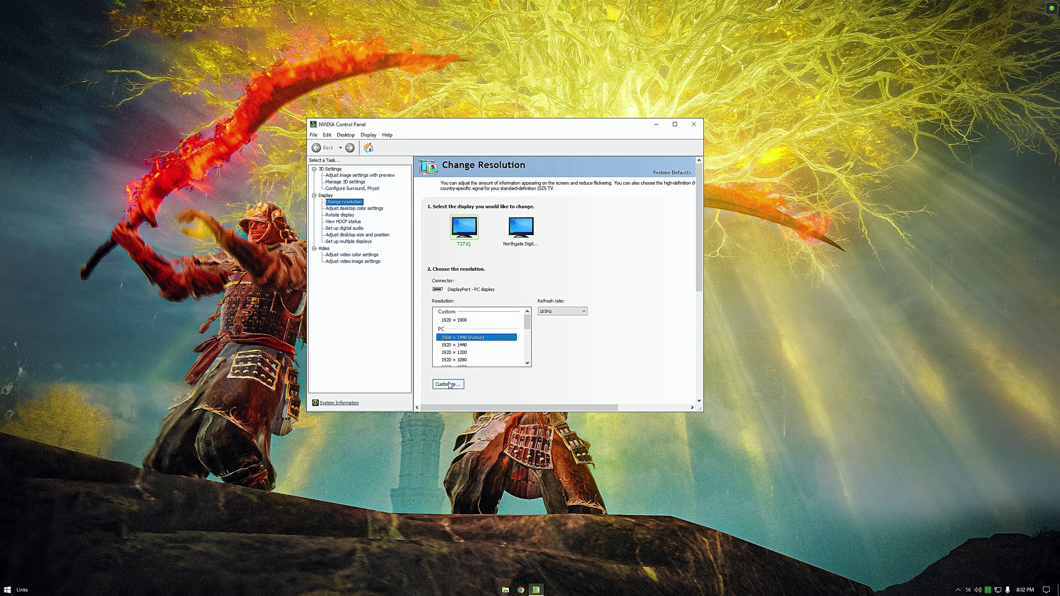
{"action": "left_click", "coordinate": [440, 388]}
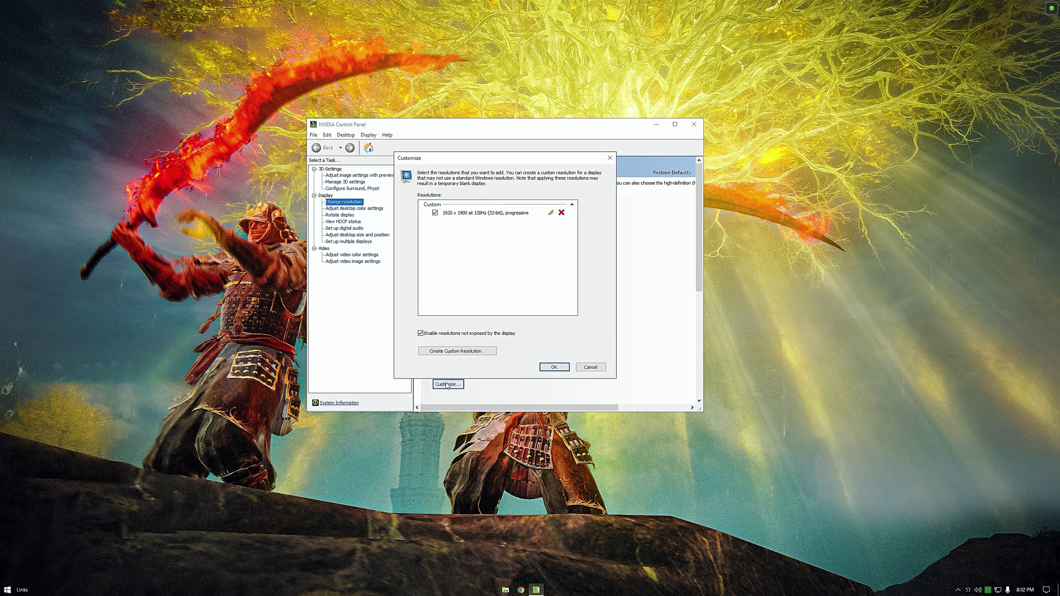
{"action": "left_click", "coordinate": [460, 352]}
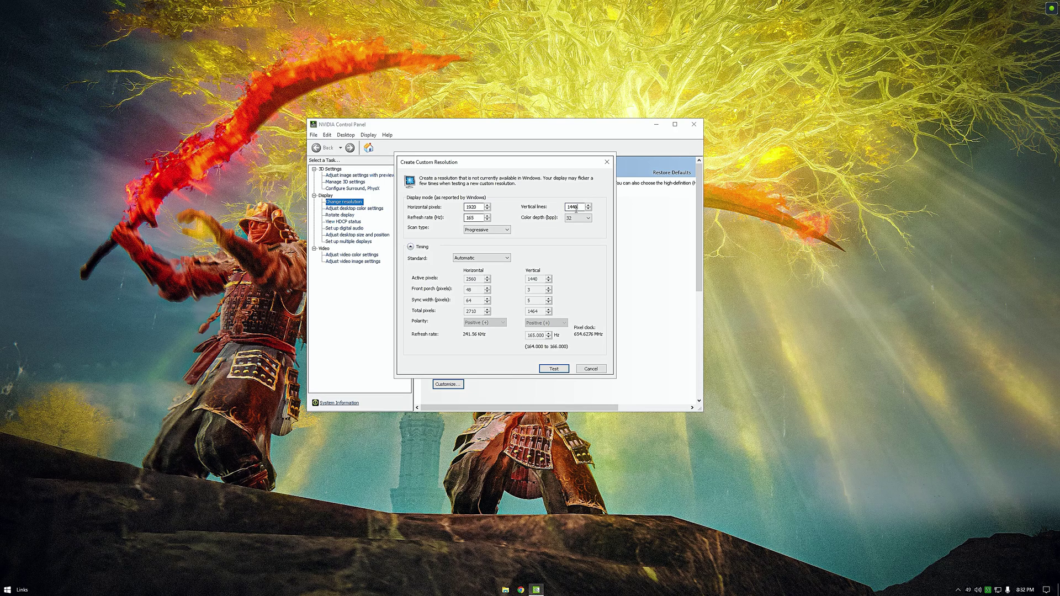
{"action": "left_click_drag", "start_coordinate": [528, 163], "coordinate": [639, 243]}
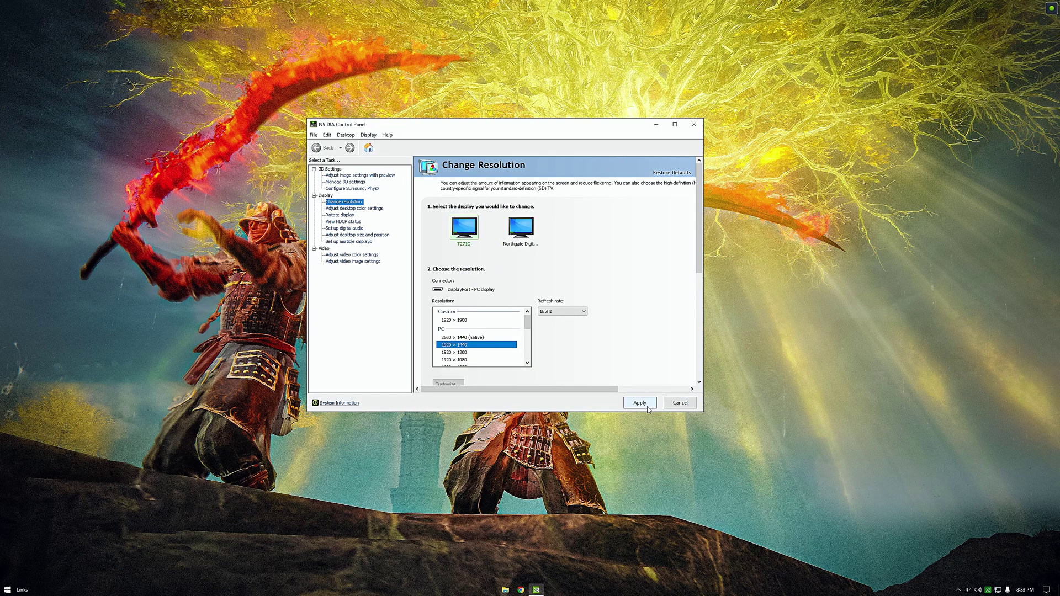
Apply the 1920 × 1440 desktop resolution at 165 Hz, keep the changes, and reposition the control panel window
{"action": "left_click", "coordinate": [640, 403]}
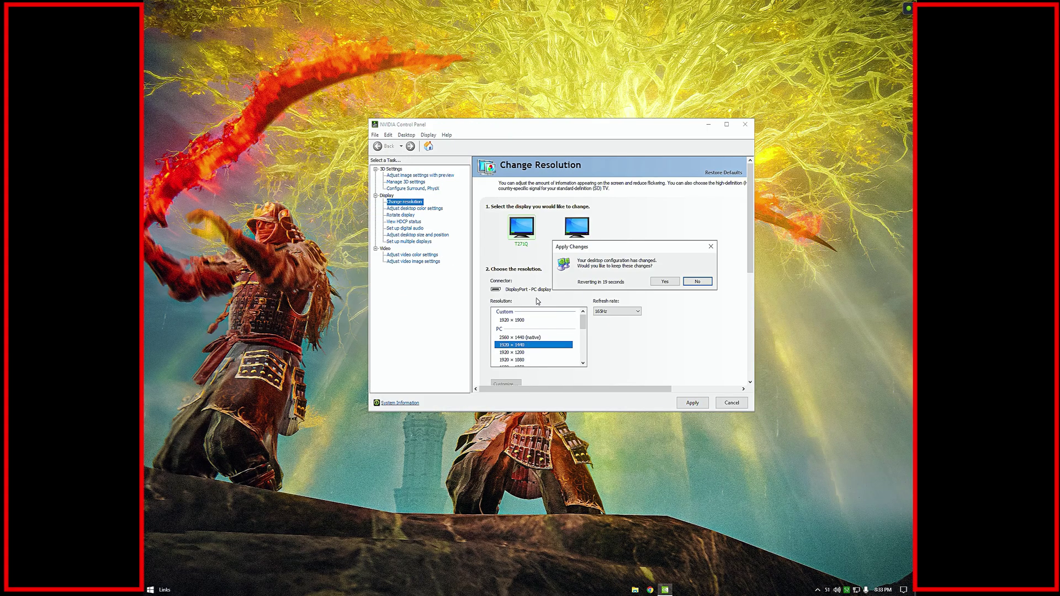
{"action": "left_click", "coordinate": [662, 282]}
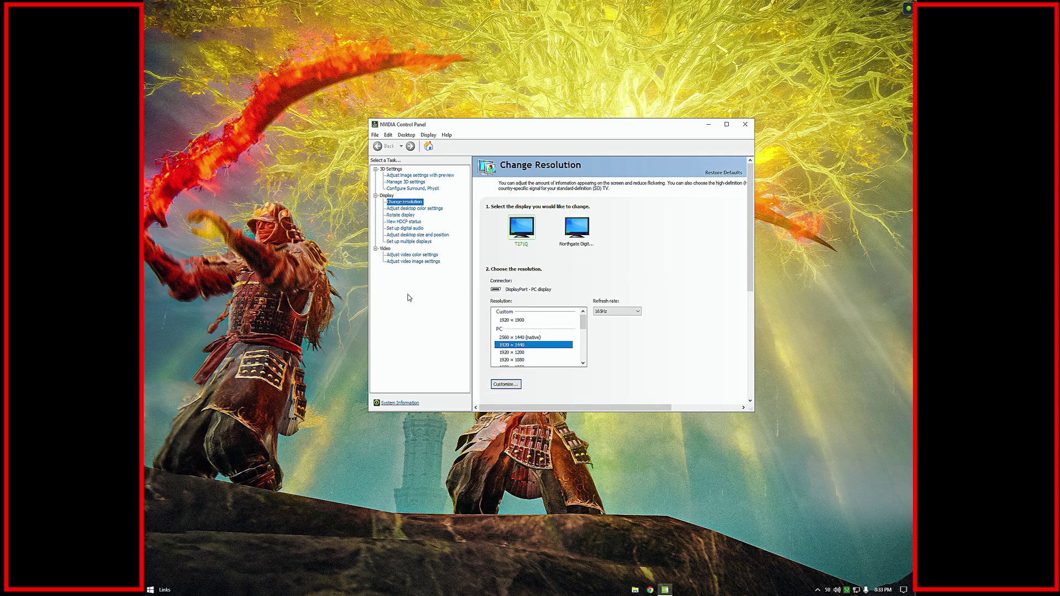
{"action": "left_click_drag", "start_coordinate": [560, 131], "coordinate": [470, 120]}
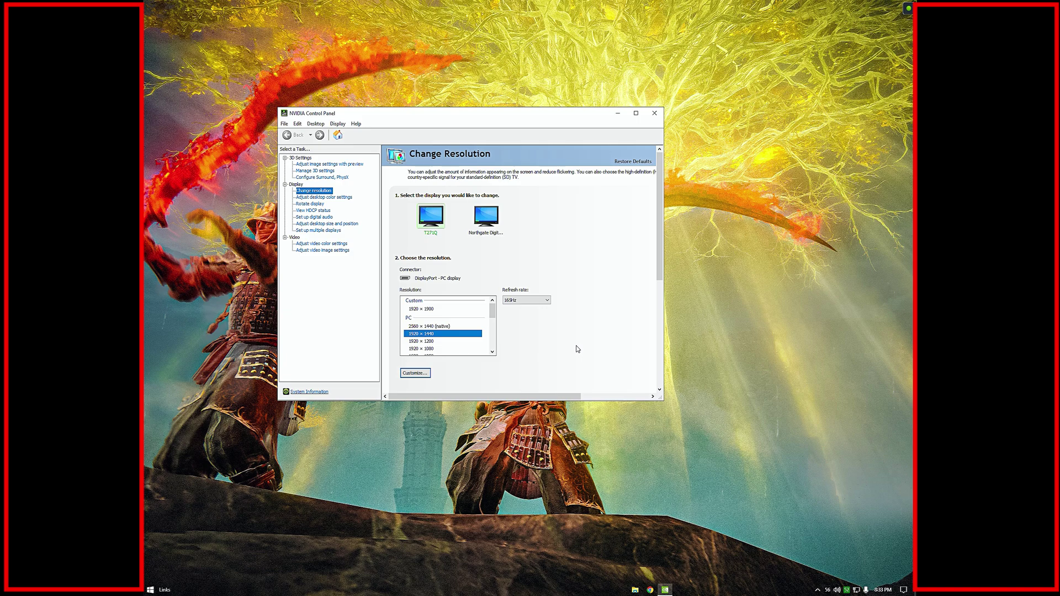
Set the desktop scaling mode to Full-screen, performed on the display, and keep the changes
{"action": "left_click", "coordinate": [341, 224]}
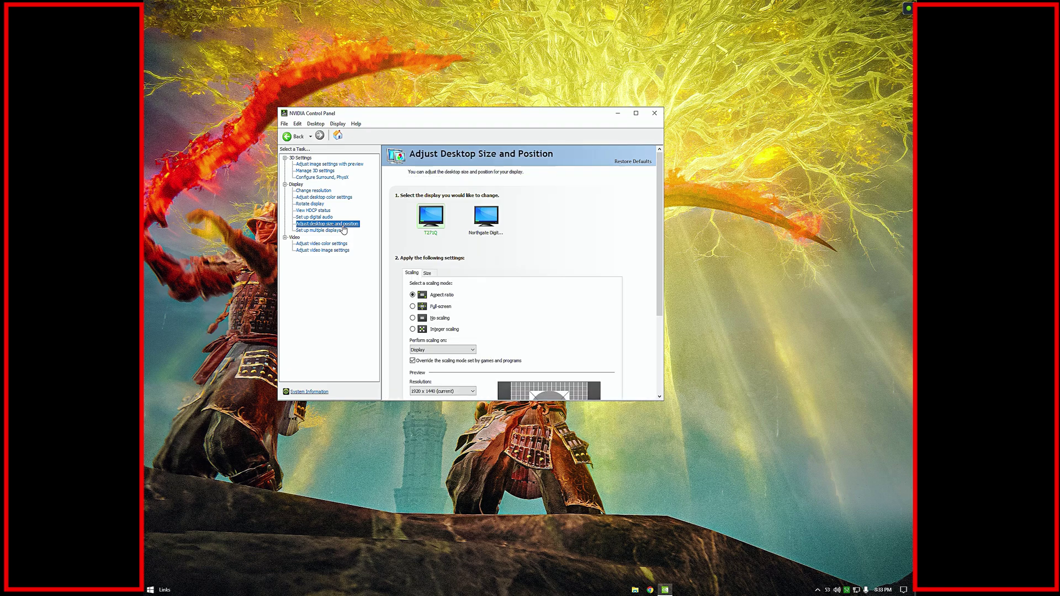
{"action": "left_click", "coordinate": [413, 307]}
{"action": "left_click", "coordinate": [602, 392]}
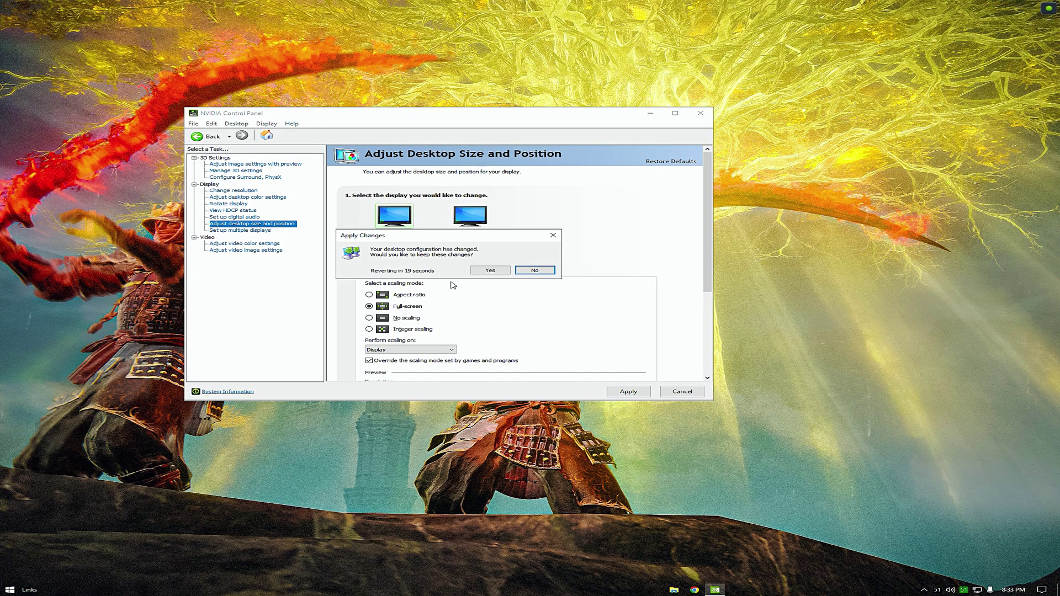
{"action": "left_click", "coordinate": [493, 270]}
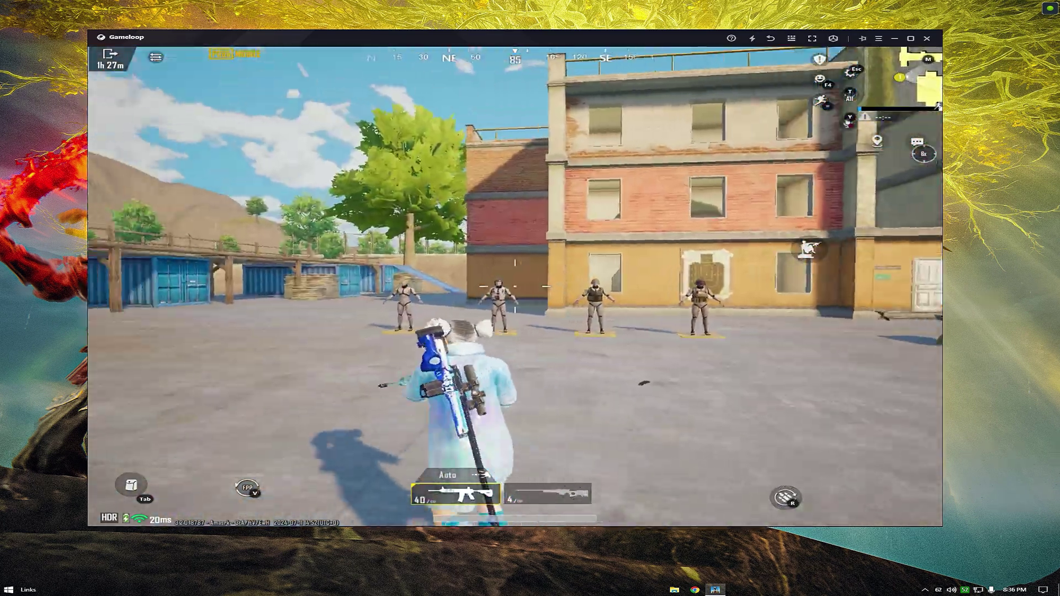
Switch to GameLoop and aim and fire the rifle at the training targets to test mouse control at the stretched resolution
{"action": "right_click", "coordinate": [515, 287]}
{"action": "left_click", "coordinate": [515, 287]}
{"action": "right_click", "coordinate": [515, 287]}
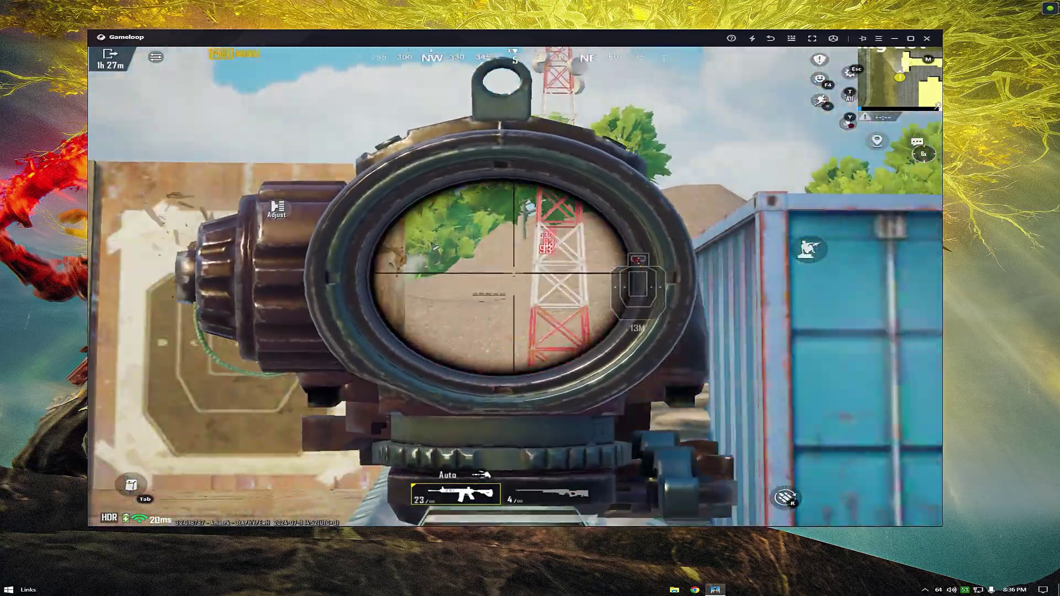
{"action": "left_click", "coordinate": [515, 273]}
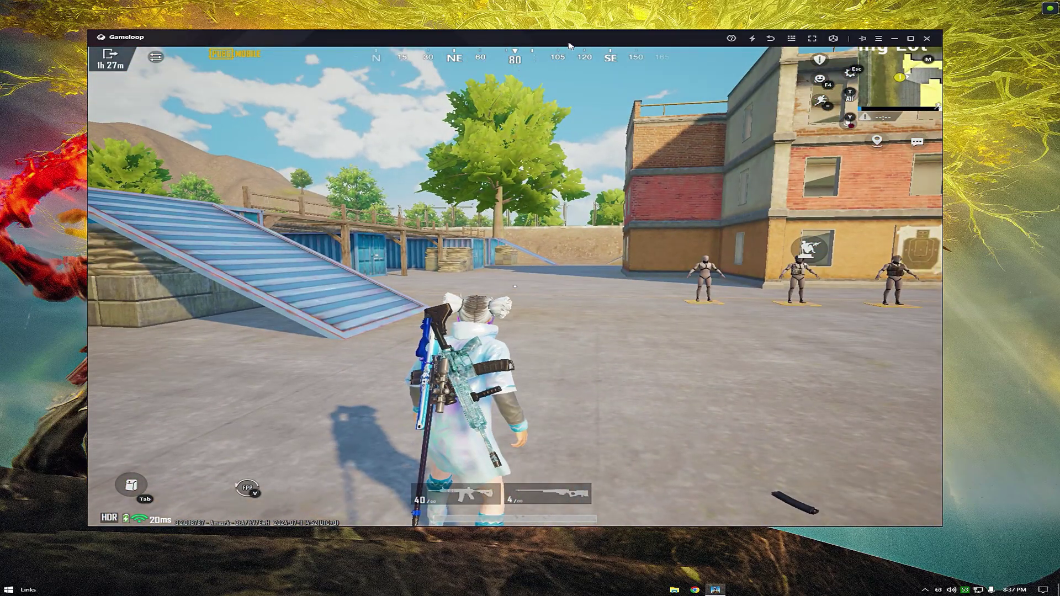
Set the horizontal mouse sensitivity to 81% in GameLoop's key mapping settings and save the layout
{"action": "left_click_drag", "start_coordinate": [570, 45], "coordinate": [508, 47]}
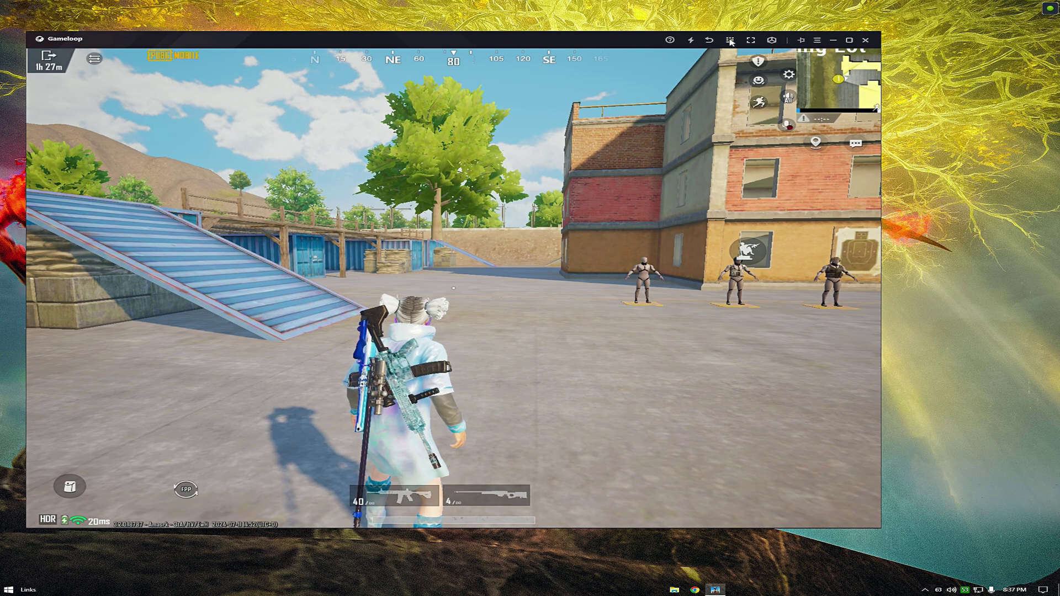
{"action": "left_click", "coordinate": [730, 41]}
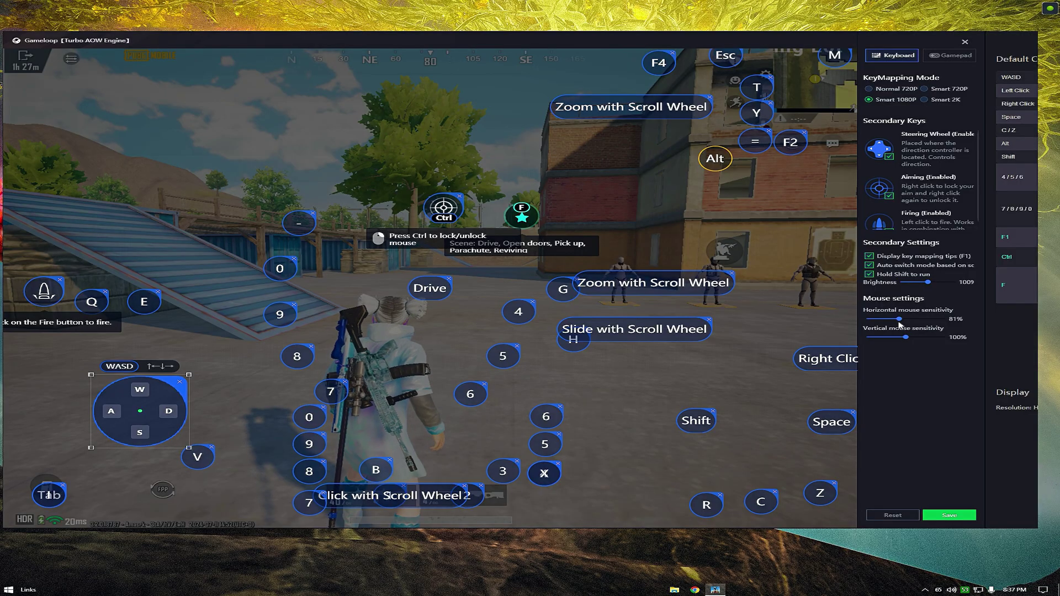
{"action": "left_click", "coordinate": [972, 513]}
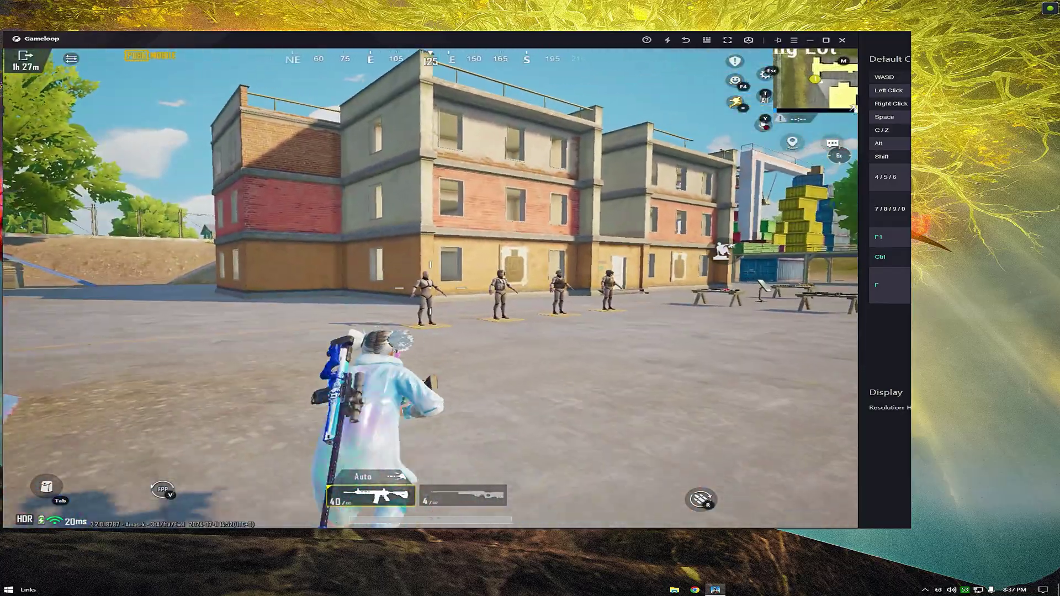
Aim and fire at the target dummies to test the mouse sensitivity, and draw the primary rifle in full screen
{"action": "right_click", "coordinate": [430, 288]}
{"action": "left_click", "coordinate": [431, 288]}
{"action": "right_click", "coordinate": [430, 288]}
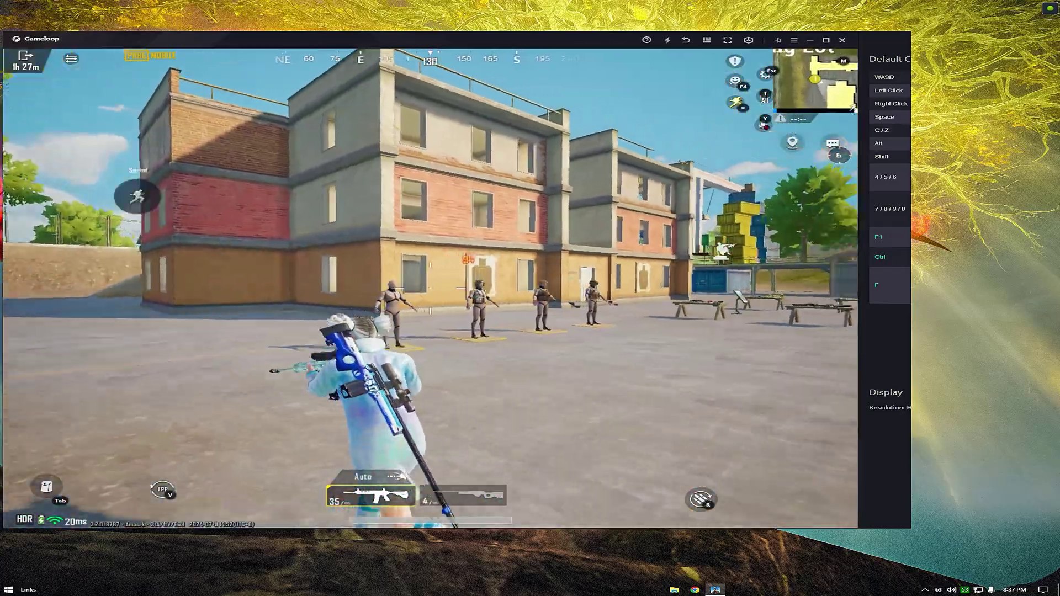
{"action": "right_click", "coordinate": [431, 288]}
{"action": "left_click", "coordinate": [430, 288]}
{"action": "right_click", "coordinate": [430, 287]}
{"action": "right_click", "coordinate": [430, 287]}
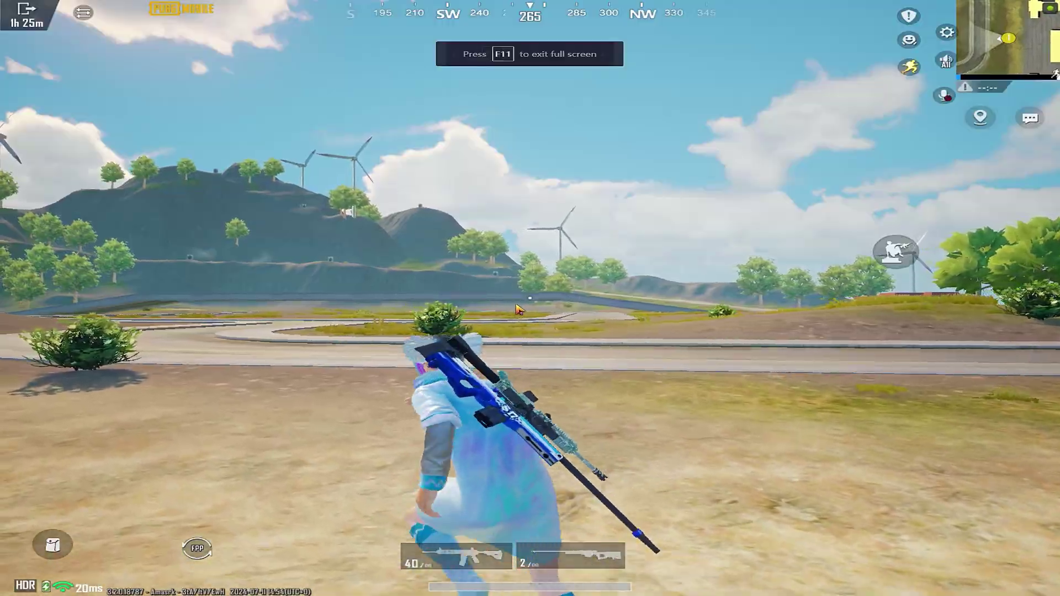
{"action": "key", "text": "1"}
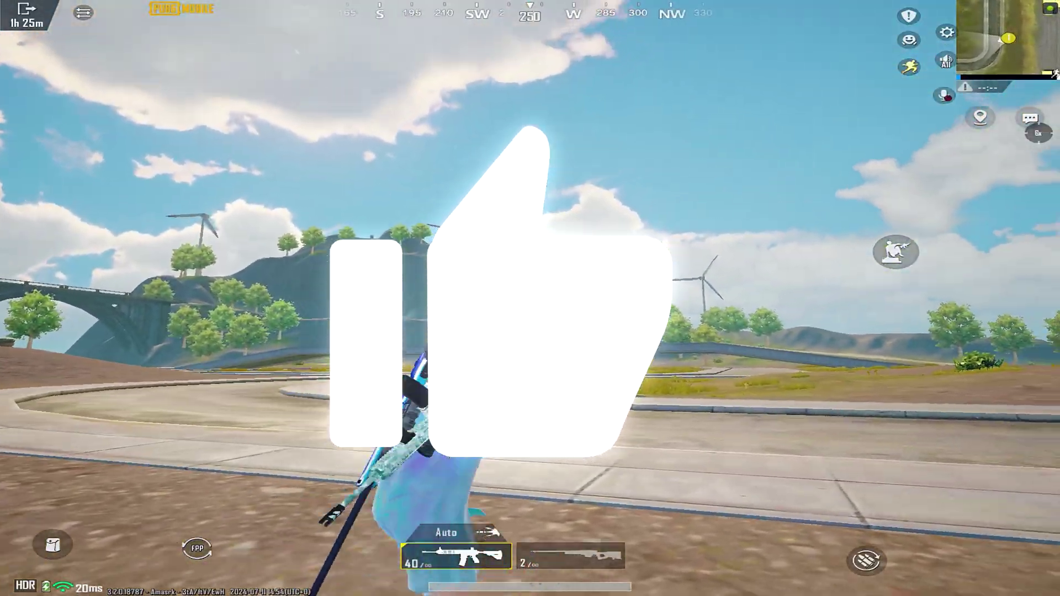